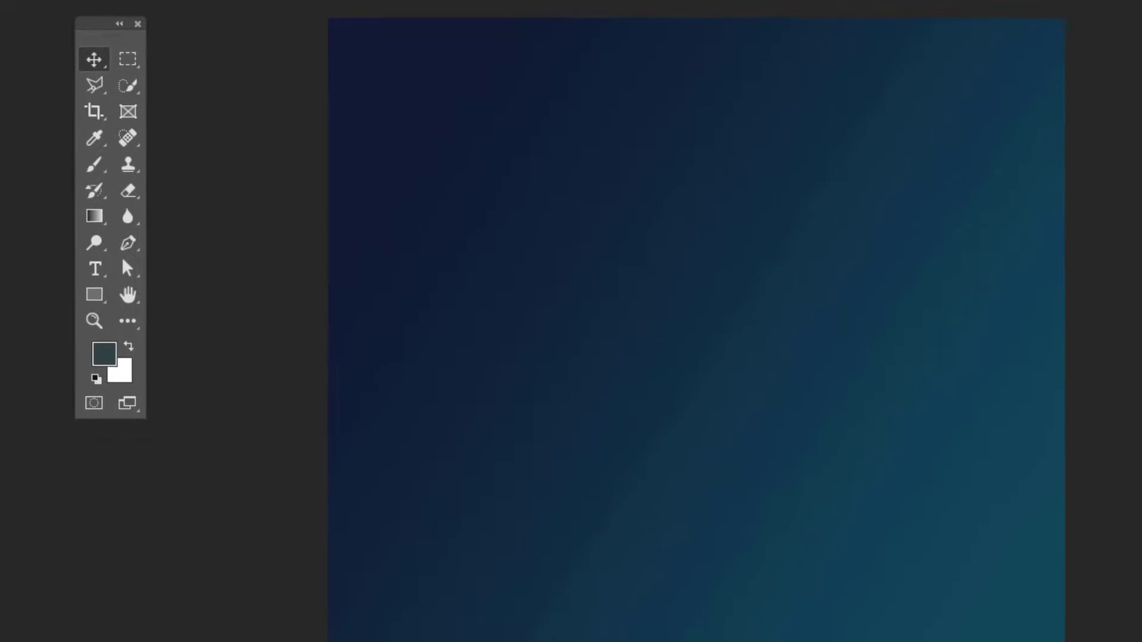
# Drag the floating Tools panel right and down so it sits beside the gradient canvas
pyautogui.moveTo(113, 19)
pyautogui.mouseDown()
pyautogui.moveTo(173, 45)
pyautogui.moveTo(201, 30)
pyautogui.mouseUp()
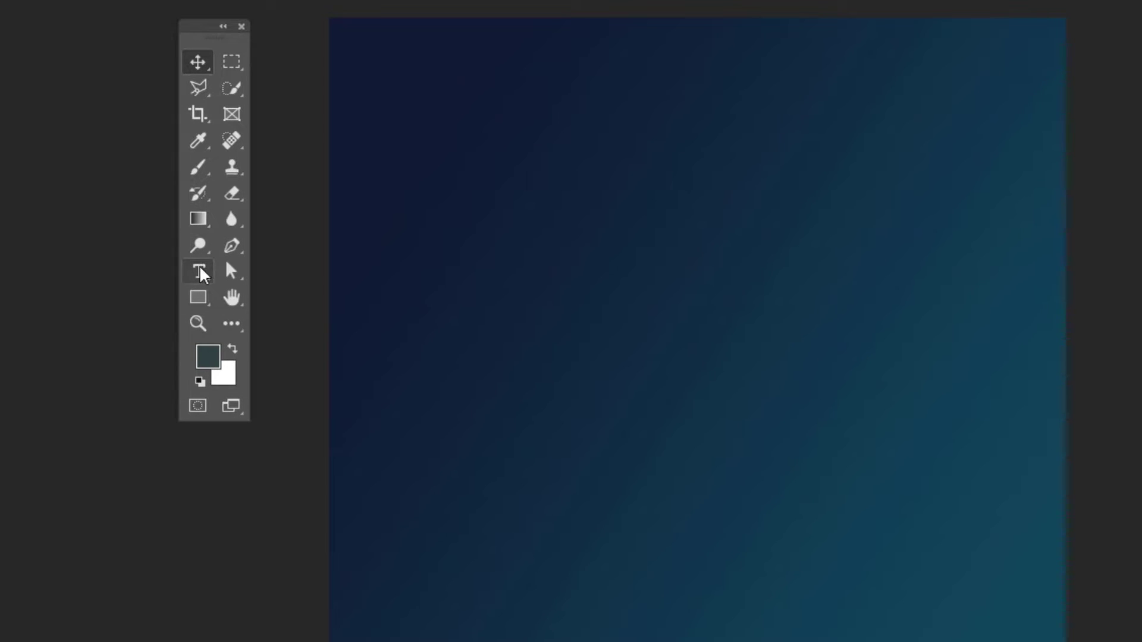
# Add a white 'Lorem Ipsum' placeholder type layer on the gradient and enter Free Transform
pyautogui.click(199, 272)
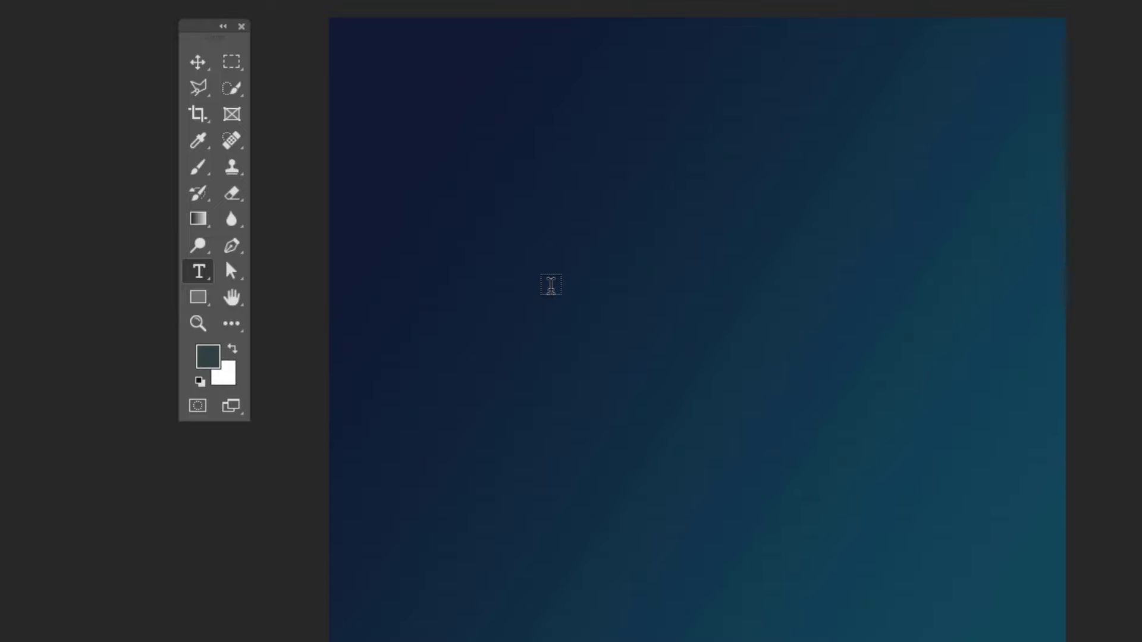
pyautogui.click(551, 290)
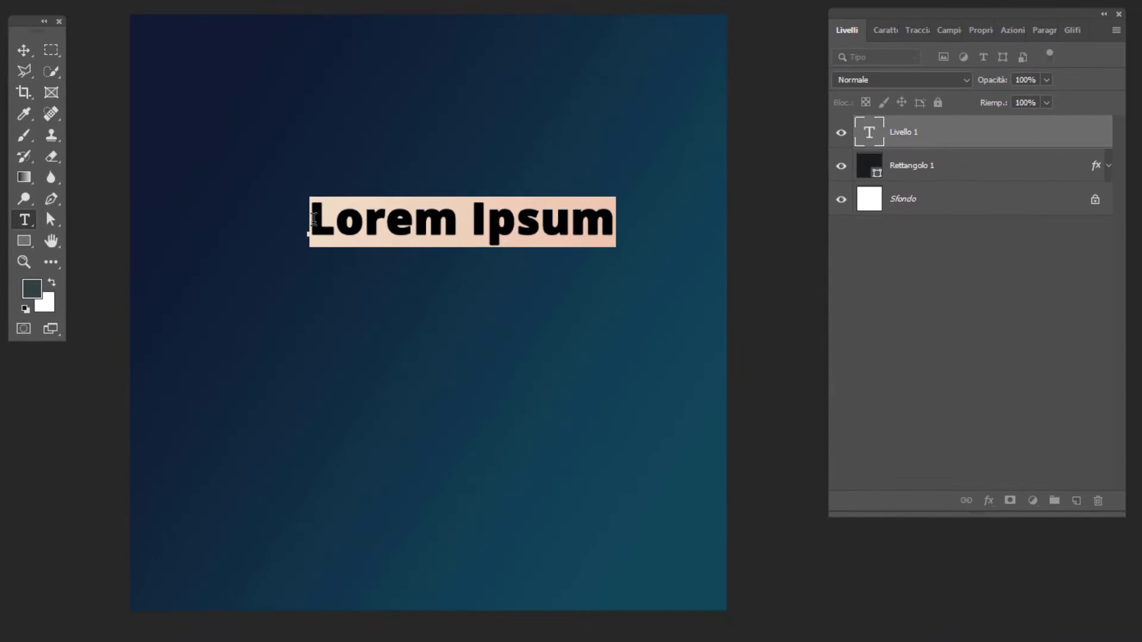
pyautogui.hotkey('ctrl', 'Return')
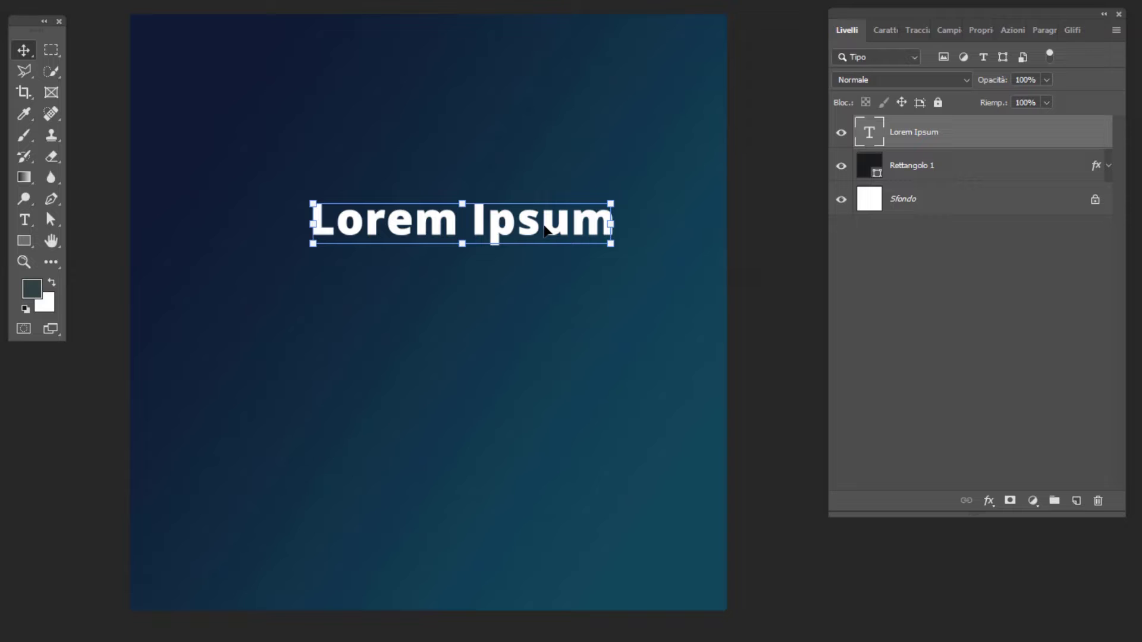
pyautogui.hotkey('ctrl', 't')
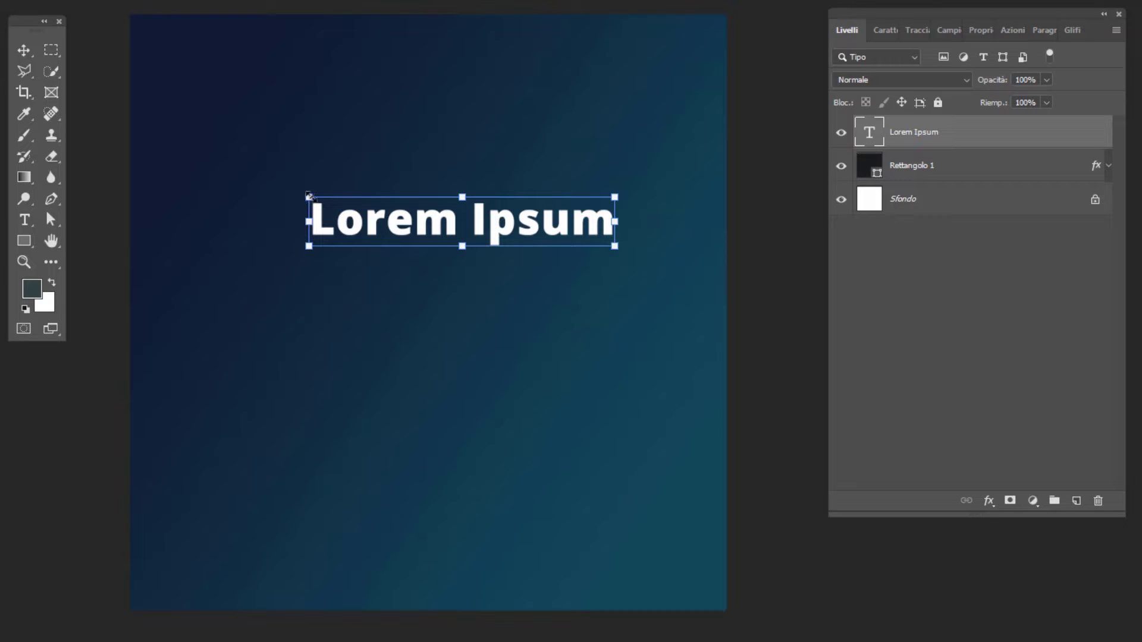
# Scale the Lorem Ipsum text larger with the Free Transform handles and commit
pyautogui.moveTo(306, 198); pyautogui.dragTo(229, 168)
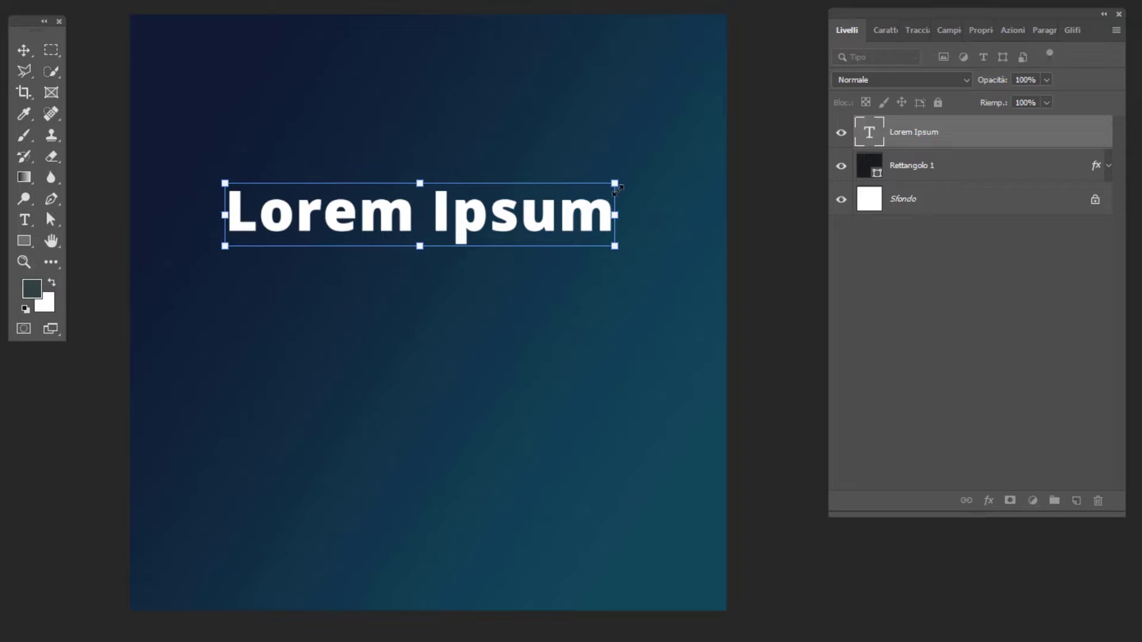
pyautogui.moveTo(615, 183); pyautogui.dragTo(649, 177)
pyautogui.press('Return')
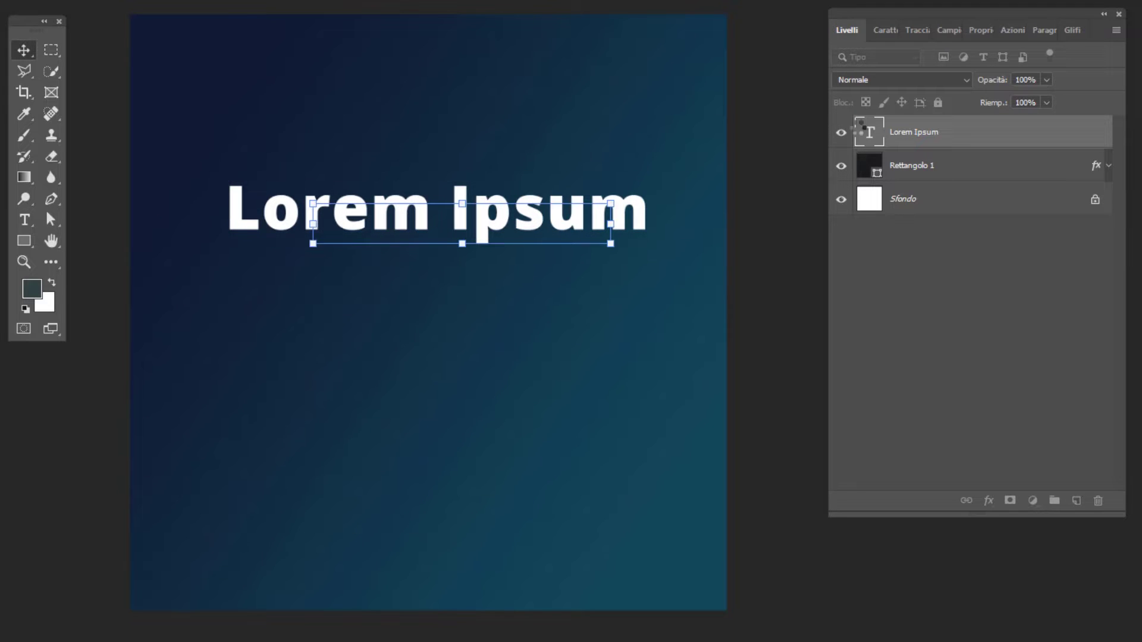
# Check the text's Character settings, then move the text higher and slightly left
pyautogui.click(884, 30)
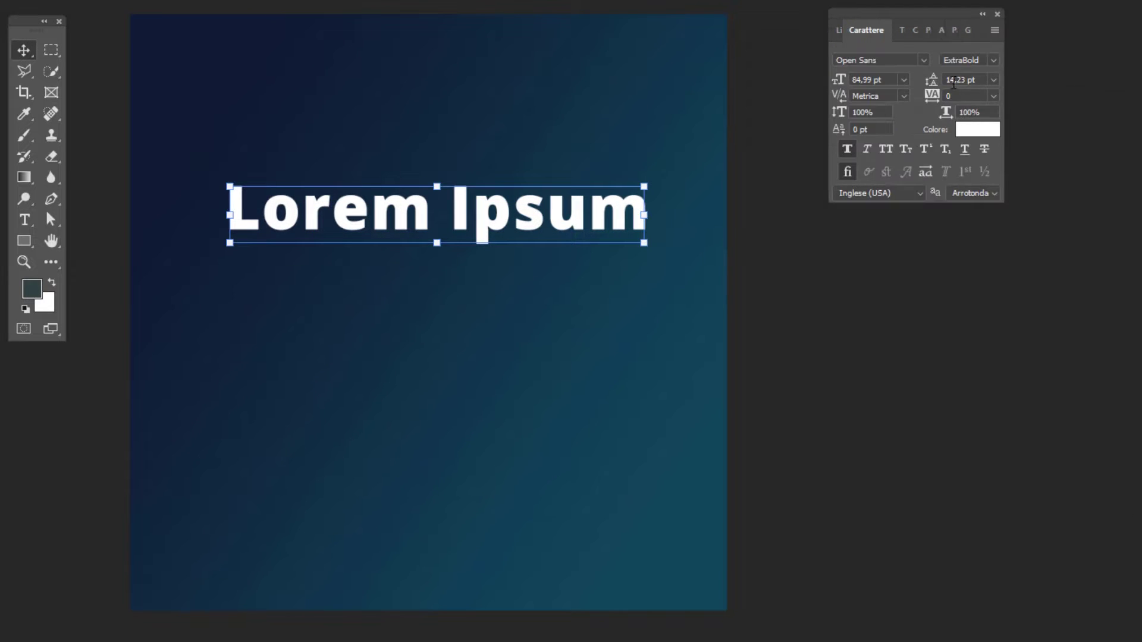
pyautogui.click(841, 33)
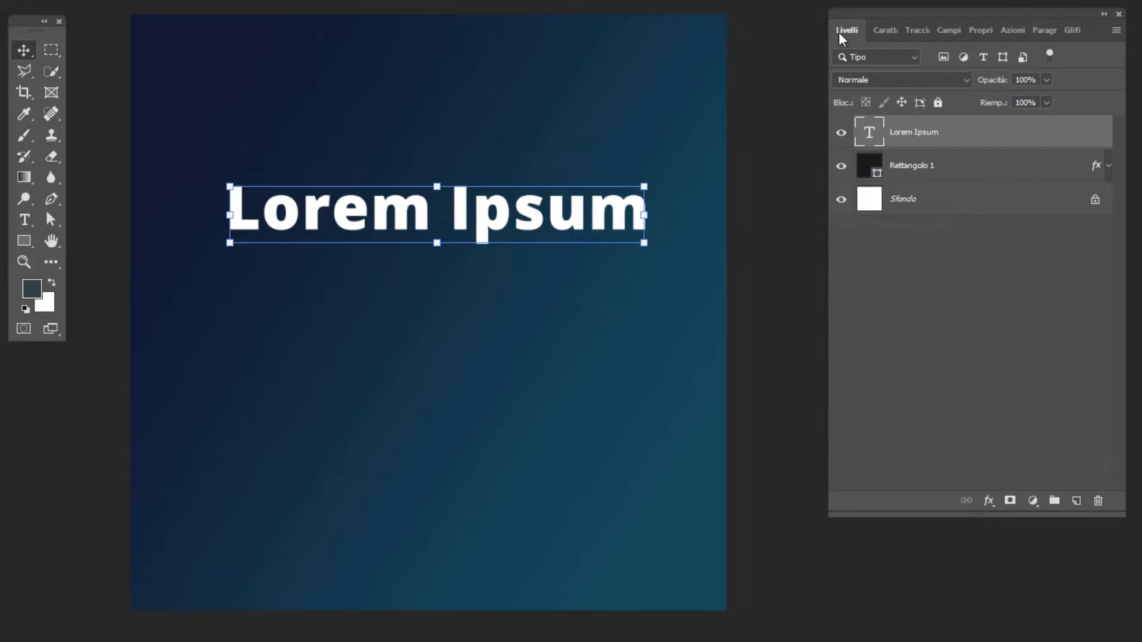
pyautogui.moveTo(384, 207); pyautogui.dragTo(375, 157)
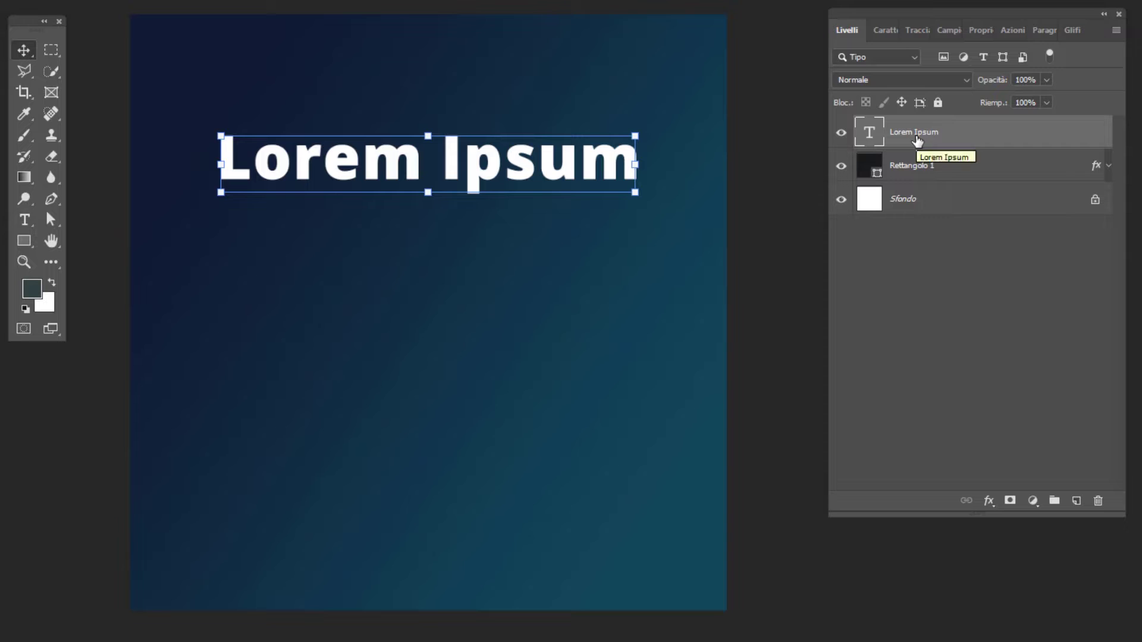
pyautogui.moveTo(917, 138)
pyautogui.mouseDown()
pyautogui.moveTo(1027, 303)
pyautogui.moveTo(1075, 503)
pyautogui.moveTo(987, 200)
pyautogui.moveTo(954, 135)
pyautogui.mouseUp()
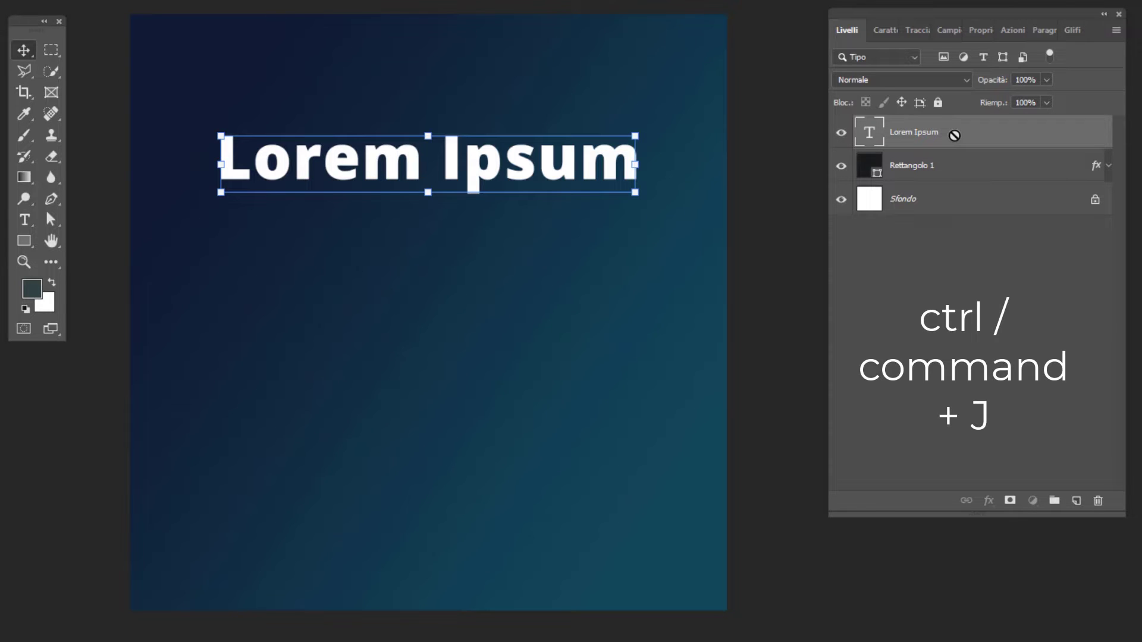
# Duplicate the Lorem Ipsum layer and convert 'Lorem Ipsum copia' into a smart object
pyautogui.hotkey('ctrl', 'j')
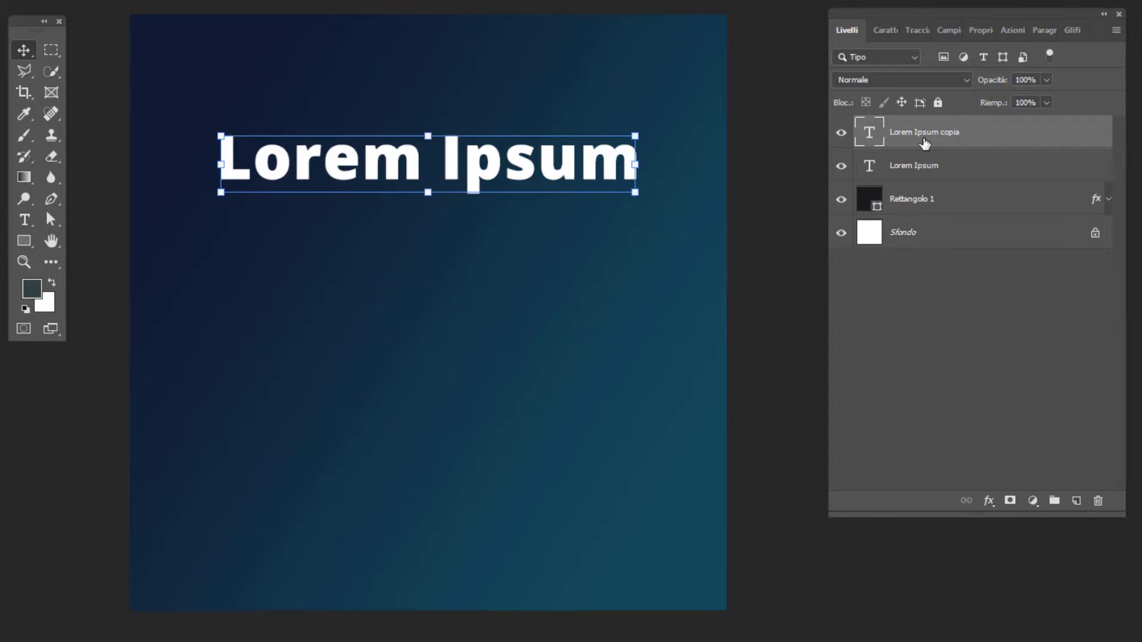
pyautogui.rightClick(924, 144)
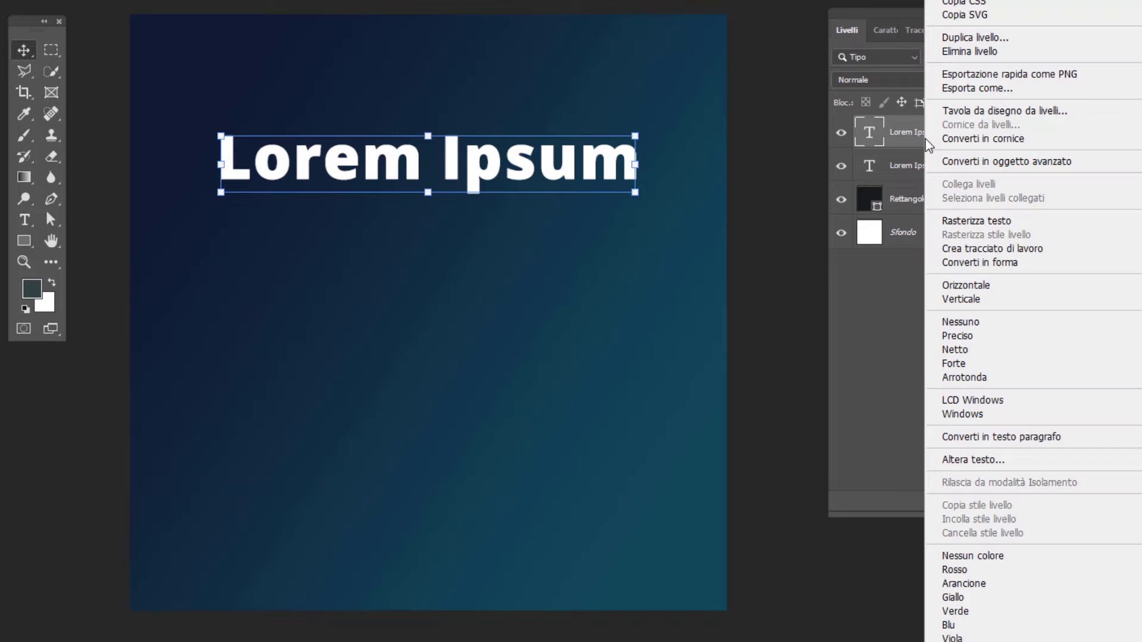
pyautogui.click(986, 162)
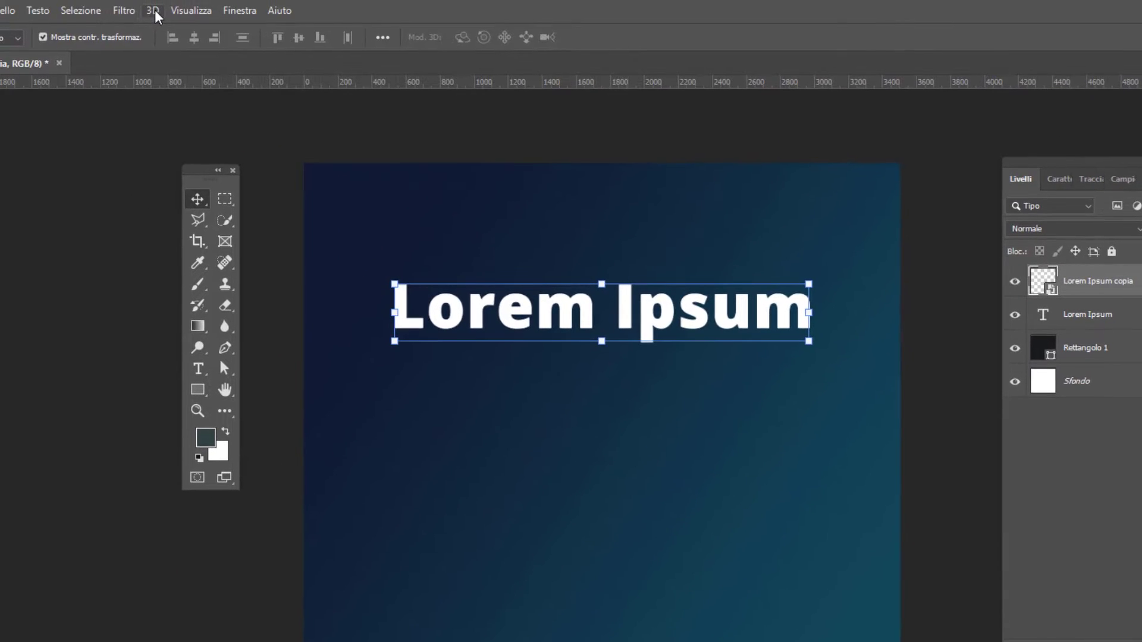
# Apply Sfocatura radiale to the copy with the Rotazione method and Fattore 25
pyautogui.click(124, 10)
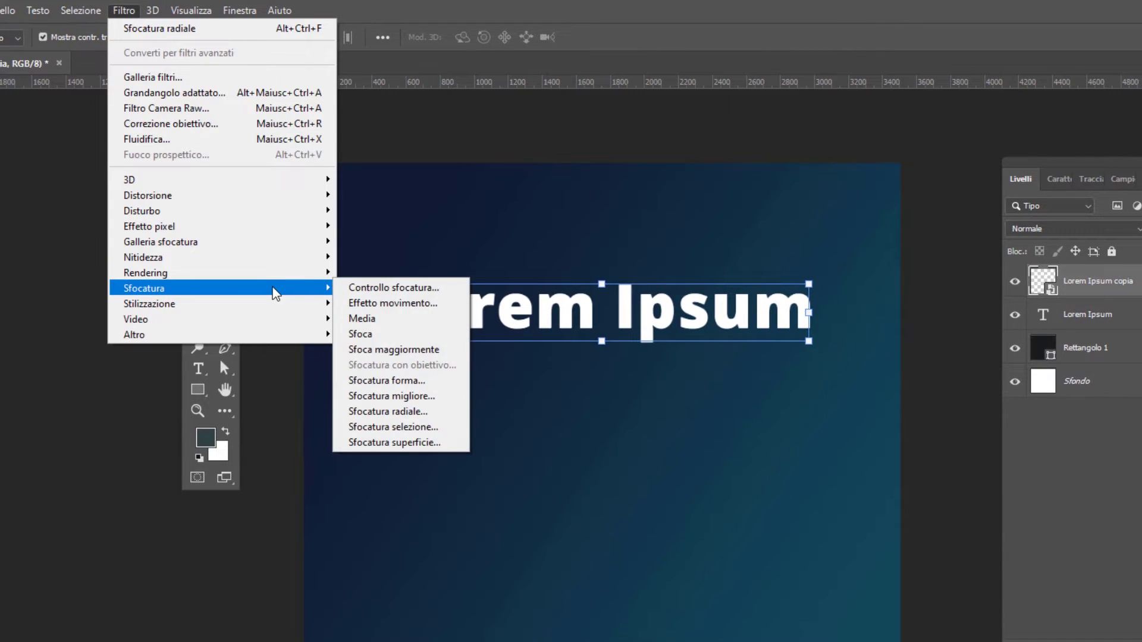
pyautogui.moveTo(144, 288)
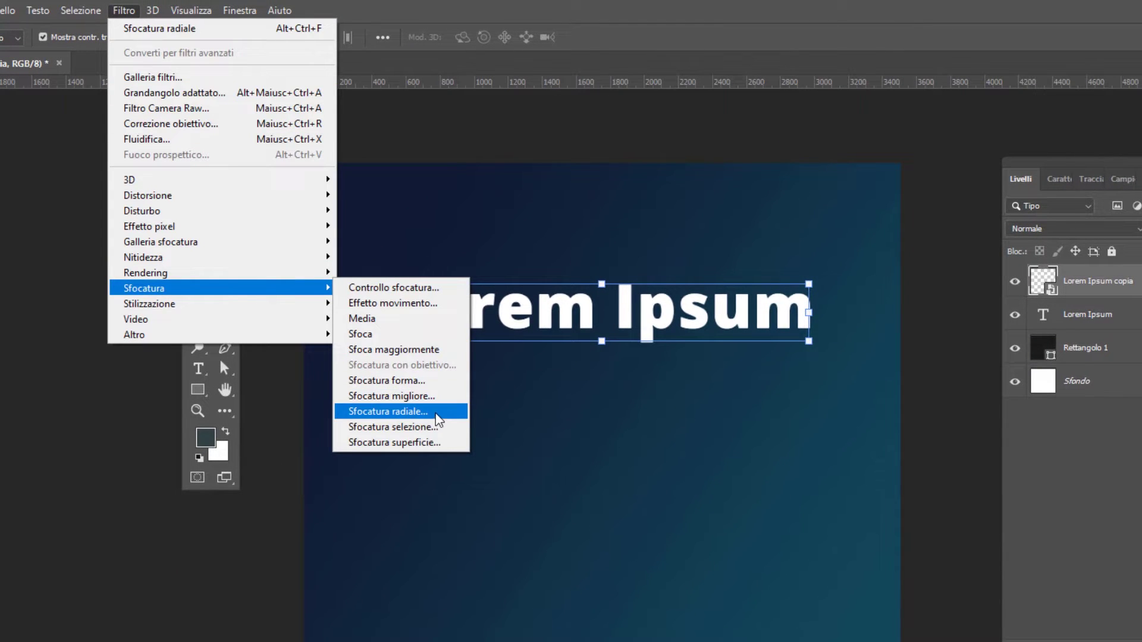
pyautogui.click(437, 416)
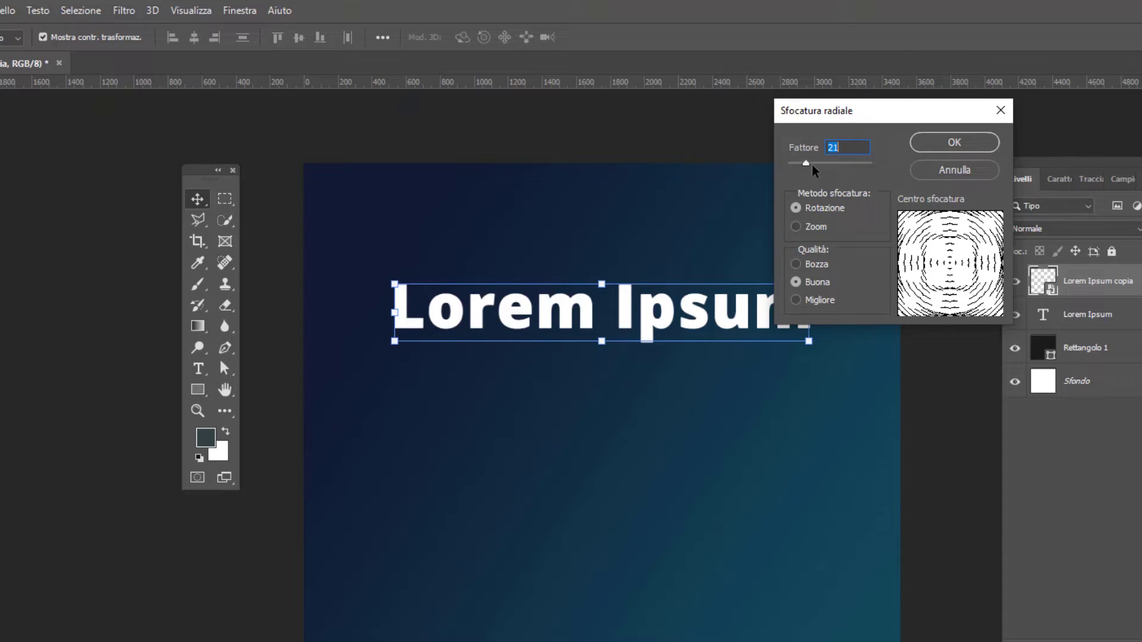
pyautogui.moveTo(814, 170); pyautogui.dragTo(830, 166)
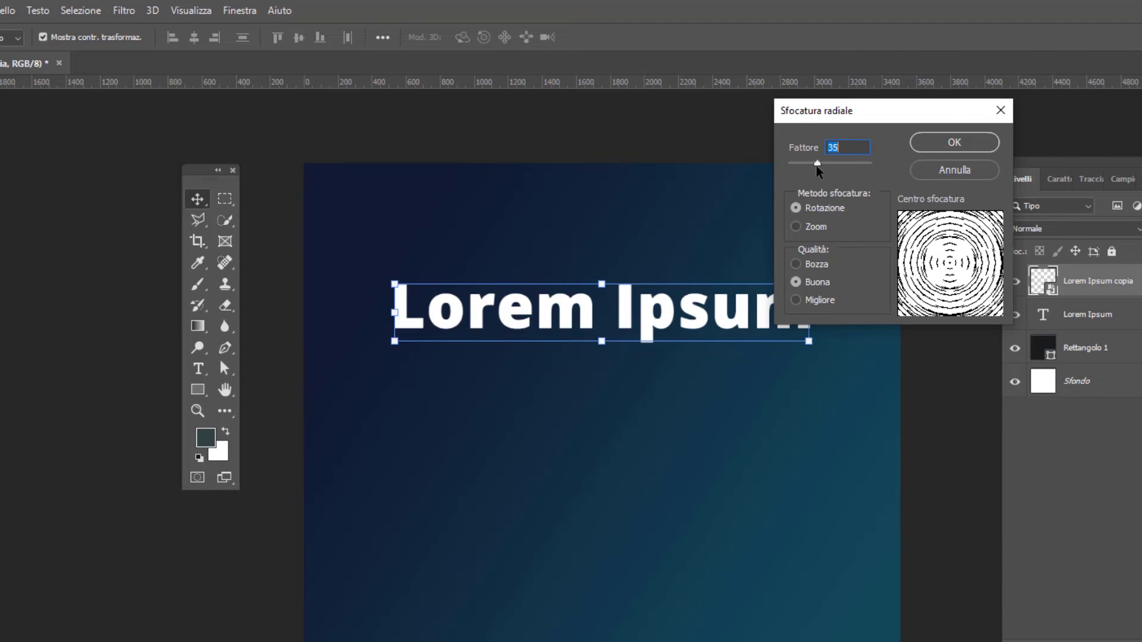
pyautogui.moveTo(831, 165); pyautogui.dragTo(810, 172)
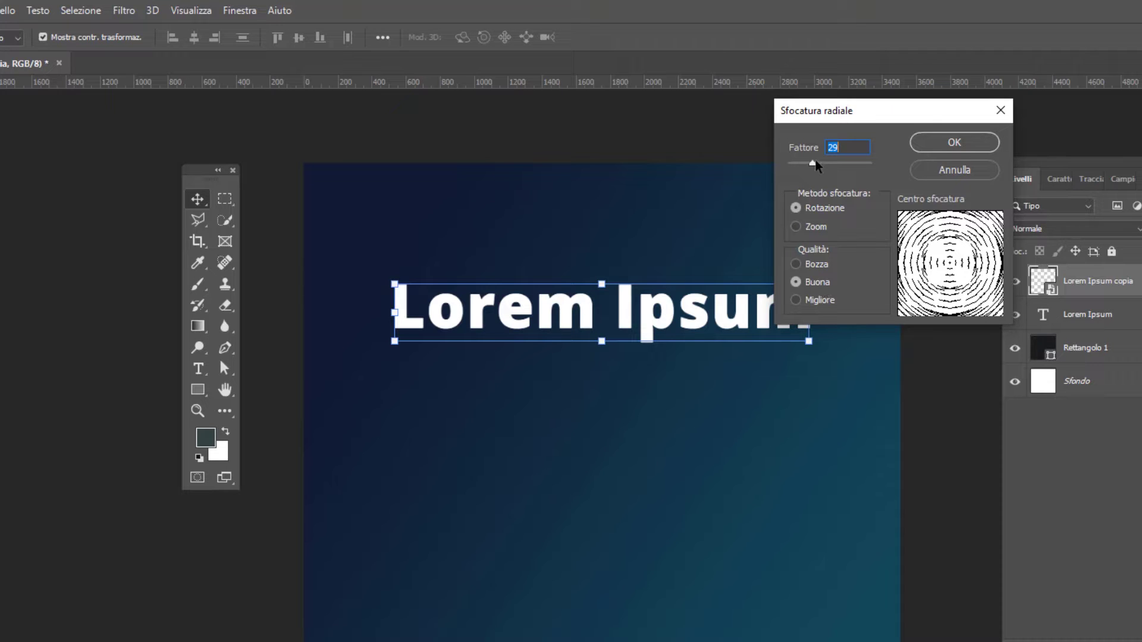
pyautogui.moveTo(812, 163); pyautogui.dragTo(809, 163)
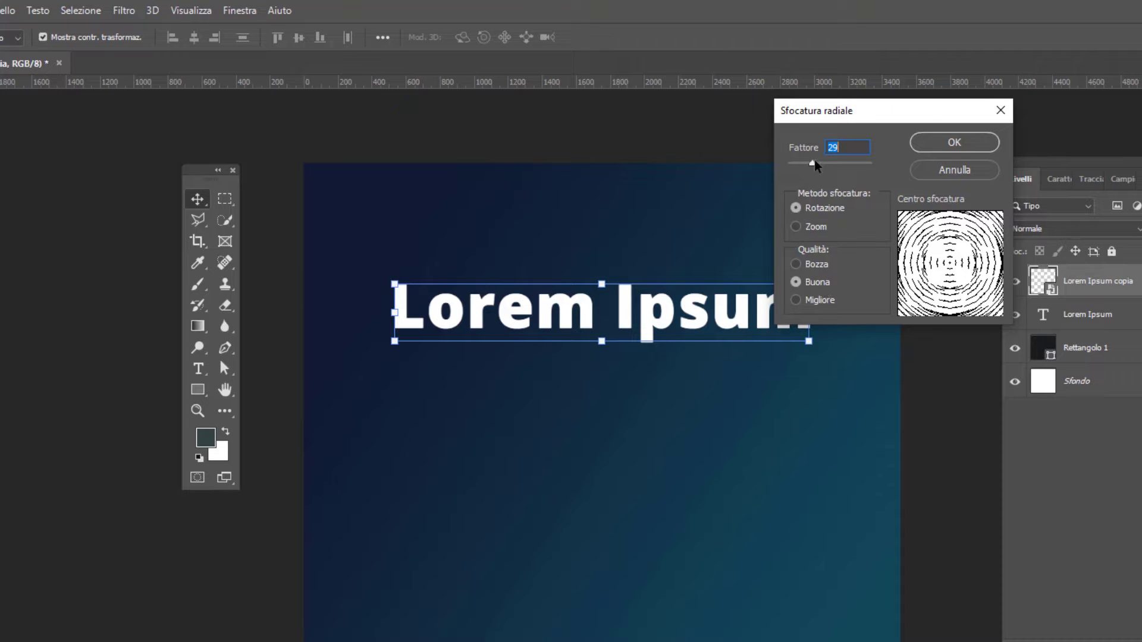
pyautogui.click(961, 149)
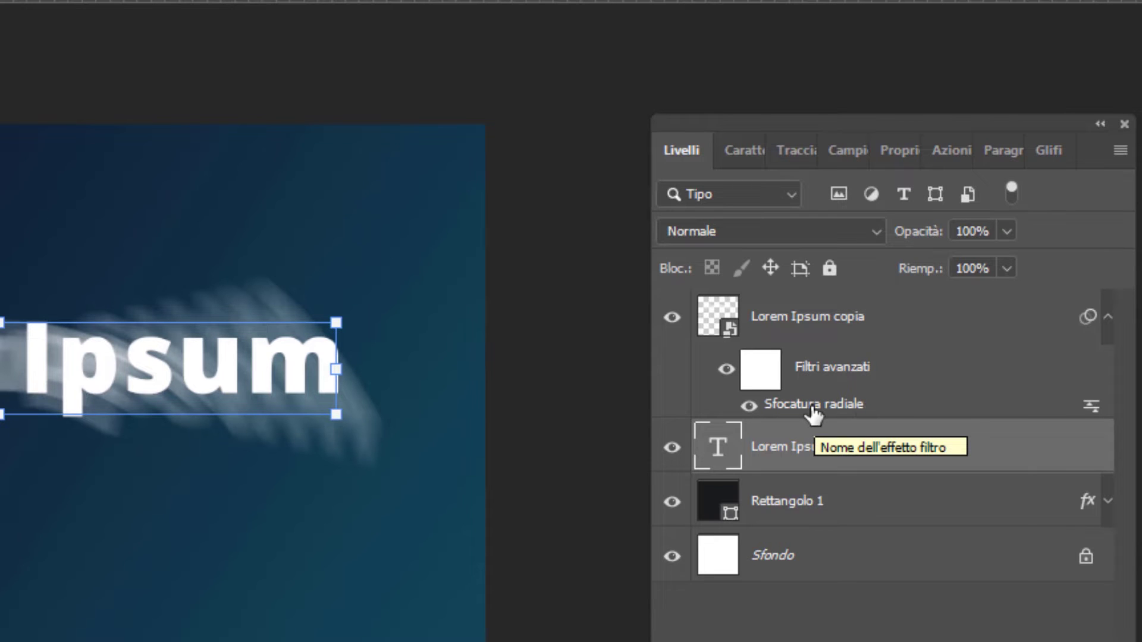
# Edit the copy's Radial Blur smart filter to use Zoom with Fattore 12
pyautogui.doubleClick(812, 407)
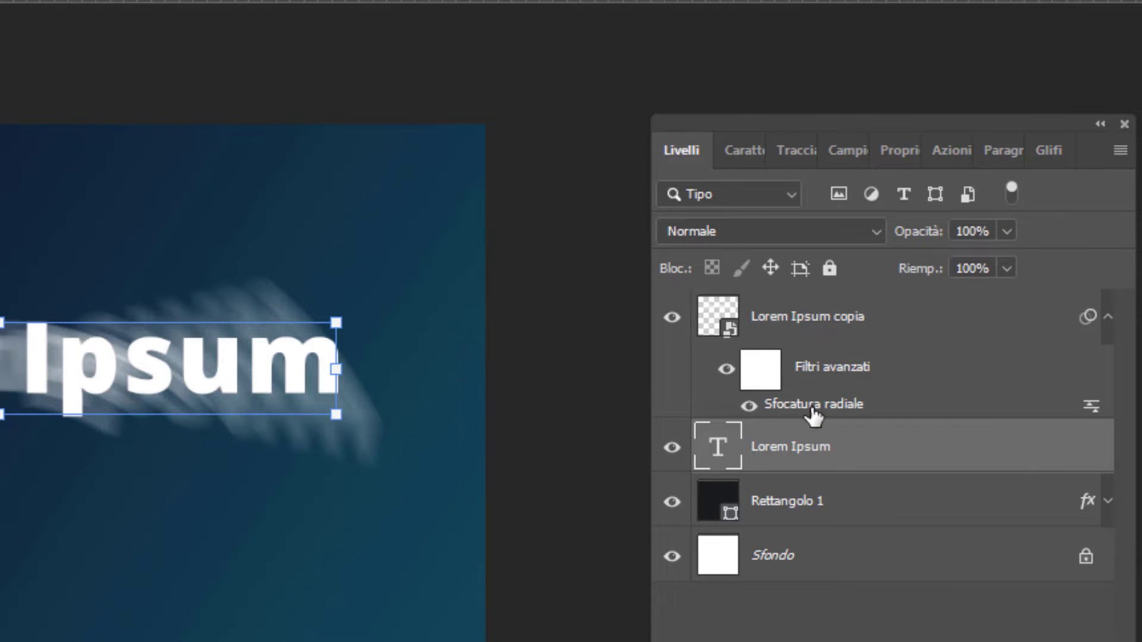
pyautogui.moveTo(666, 29); pyautogui.dragTo(662, 57)
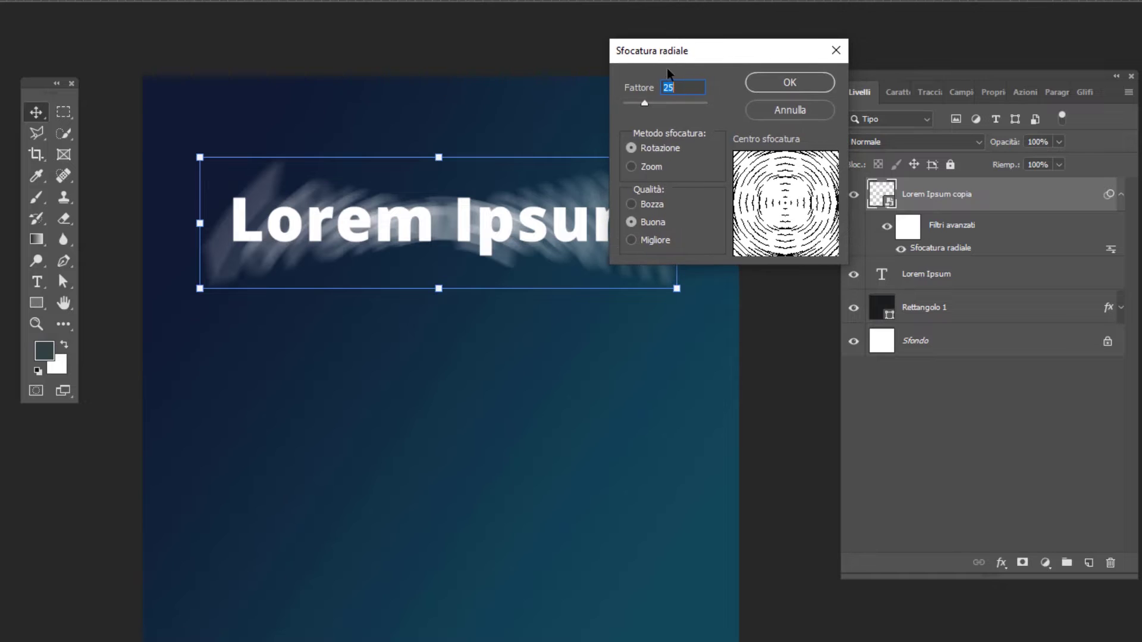
pyautogui.moveTo(648, 105)
pyautogui.mouseDown()
pyautogui.moveTo(659, 106)
pyautogui.moveTo(636, 104)
pyautogui.mouseUp()
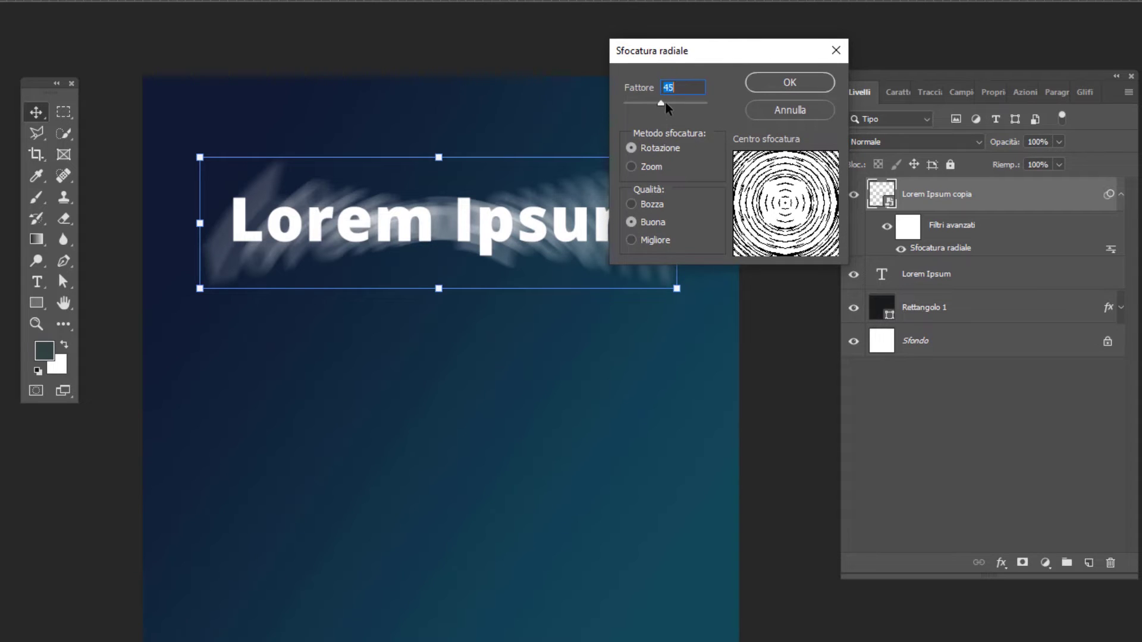
pyautogui.click(648, 168)
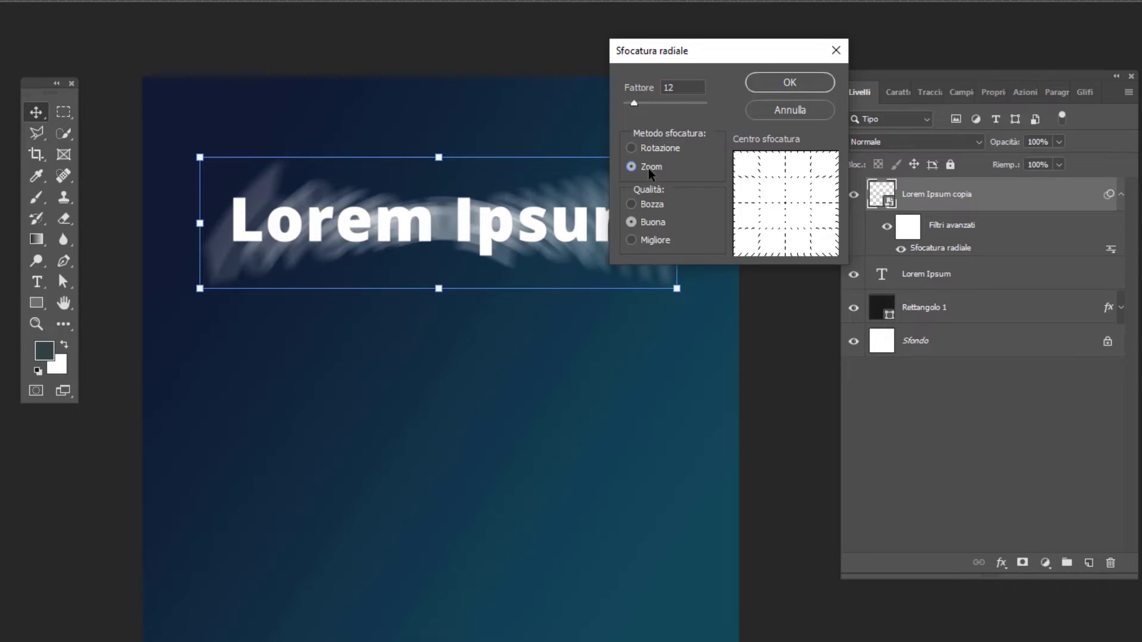
pyautogui.click(802, 83)
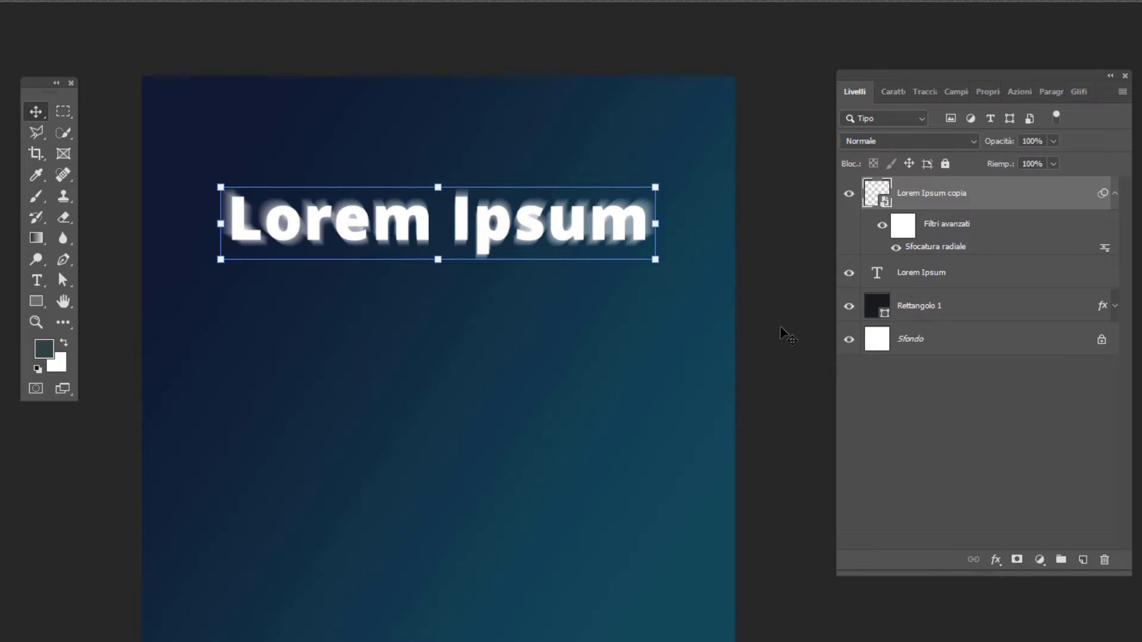
# Hide the radial-blurred copy, duplicate the original Lorem Ipsum layer and convert it to a smart object
pyautogui.click(849, 193)
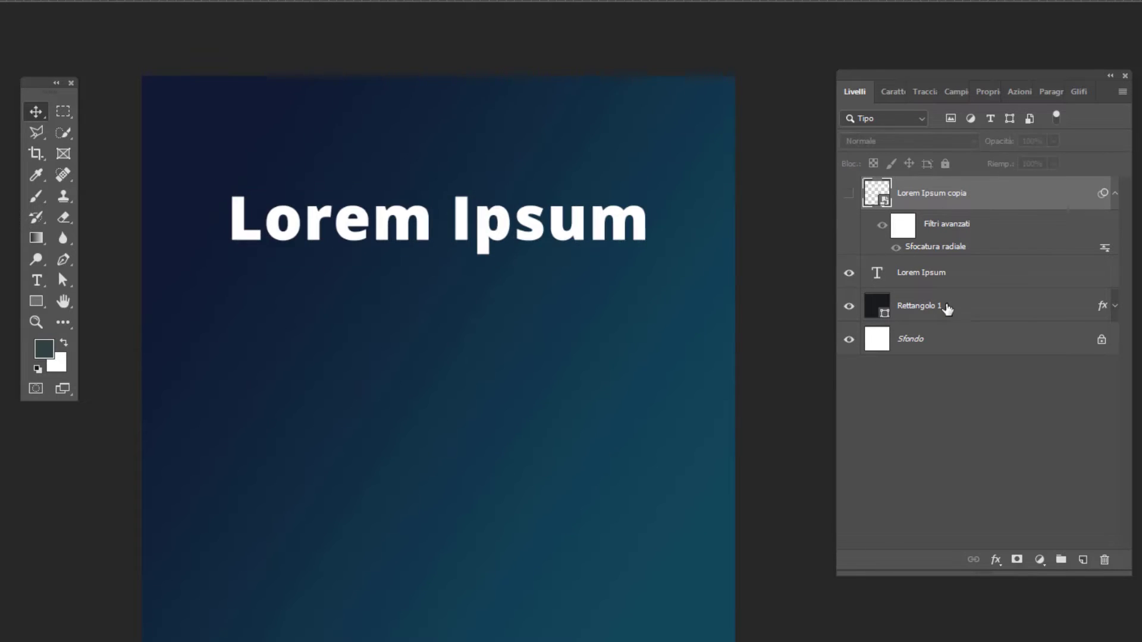
pyautogui.click(923, 275)
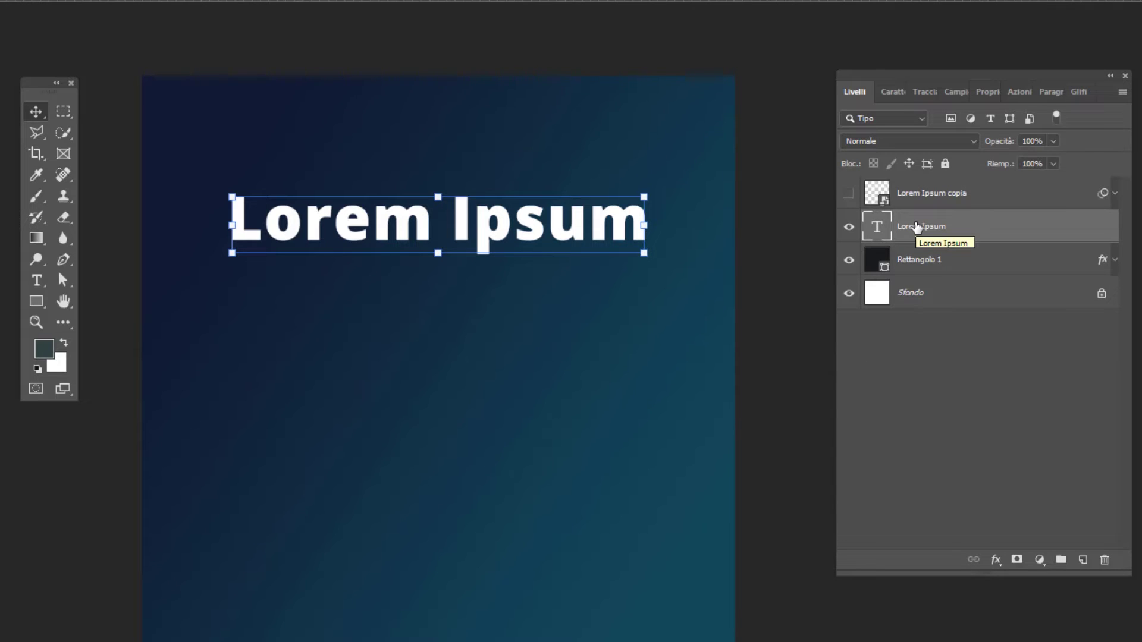
pyautogui.hotkey('ctrl', 'j')
pyautogui.rightClick(916, 226)
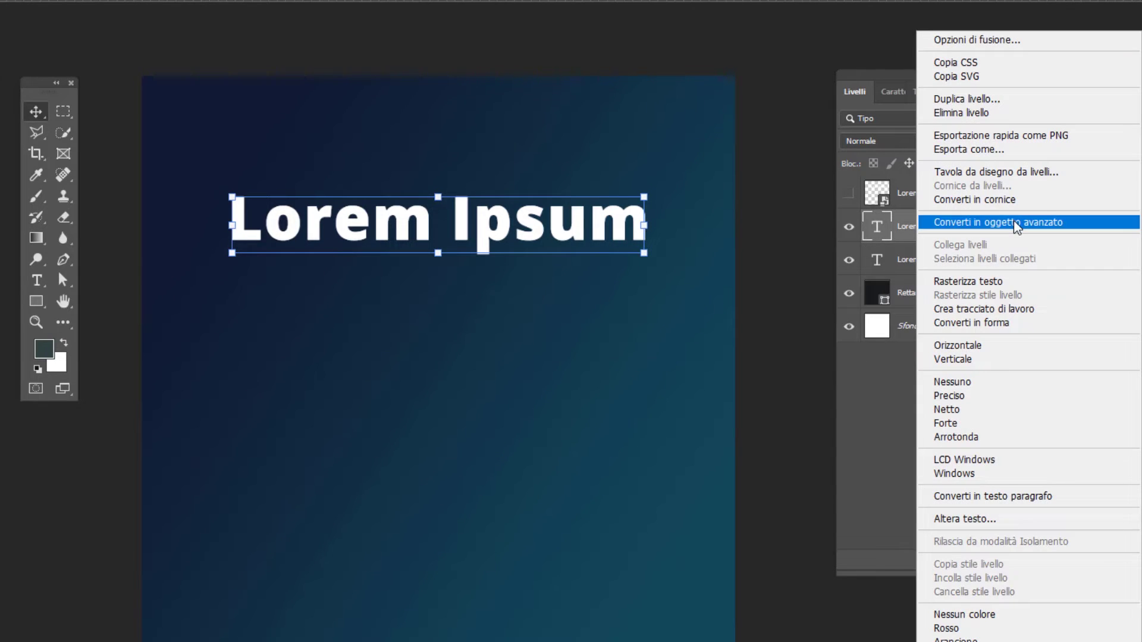
pyautogui.click(1015, 222)
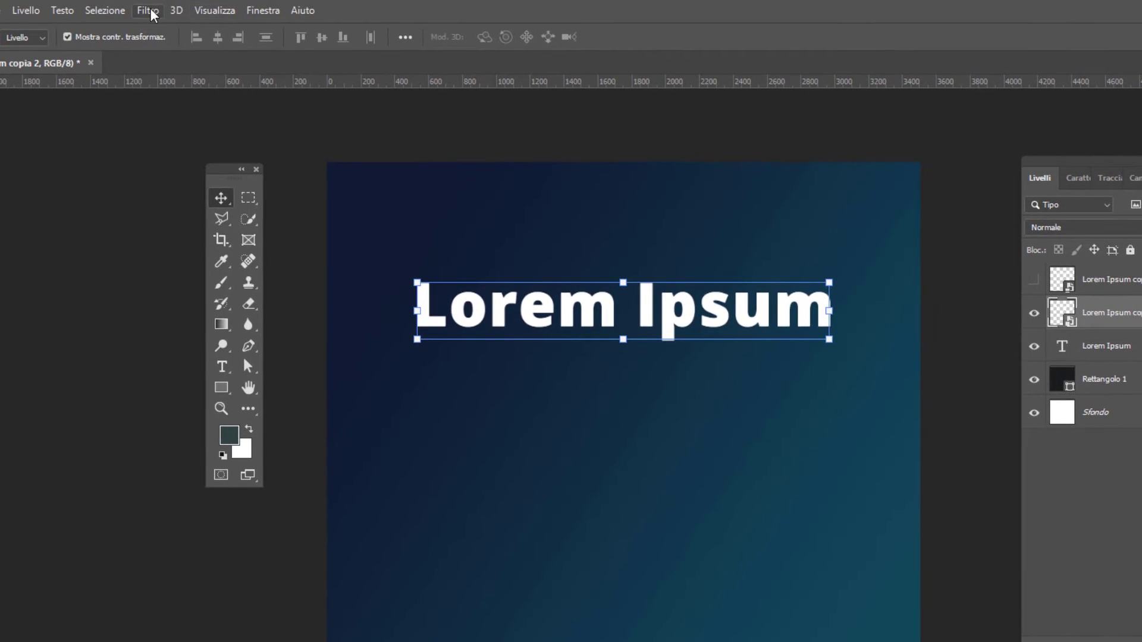
pyautogui.click(152, 12)
pyautogui.moveTo(205, 287)
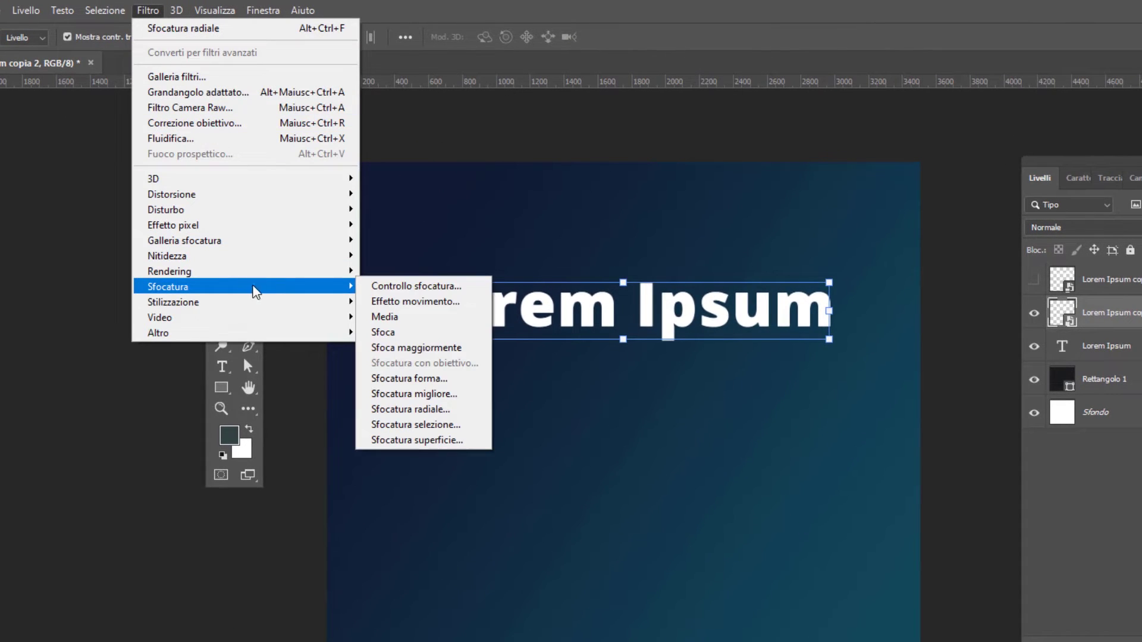
# Apply a 90° vertical Effetto movimento motion blur to the new smart-object copy
pyautogui.click(426, 305)
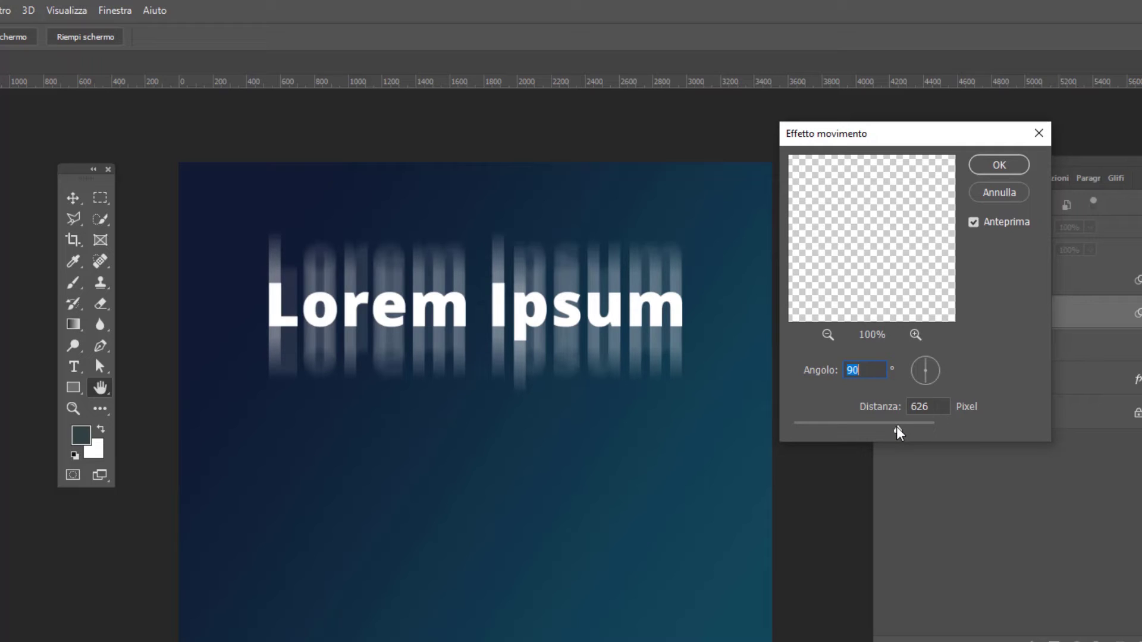
pyautogui.moveTo(897, 426)
pyautogui.mouseDown()
pyautogui.moveTo(847, 433)
pyautogui.moveTo(923, 427)
pyautogui.moveTo(902, 427)
pyautogui.mouseUp()
pyautogui.press('Return')
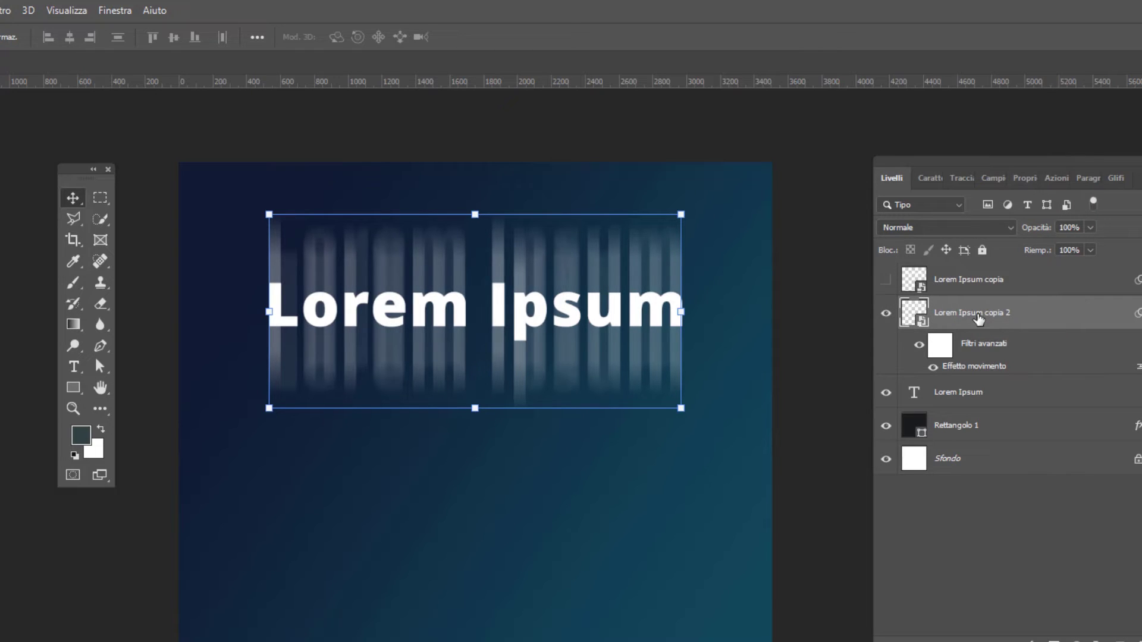
# Duplicate it, change the duplicate's motion blur to 0° with distance 809, and hide copia 2
pyautogui.hotkey('ctrl', 'j')
pyautogui.doubleClick(968, 367)
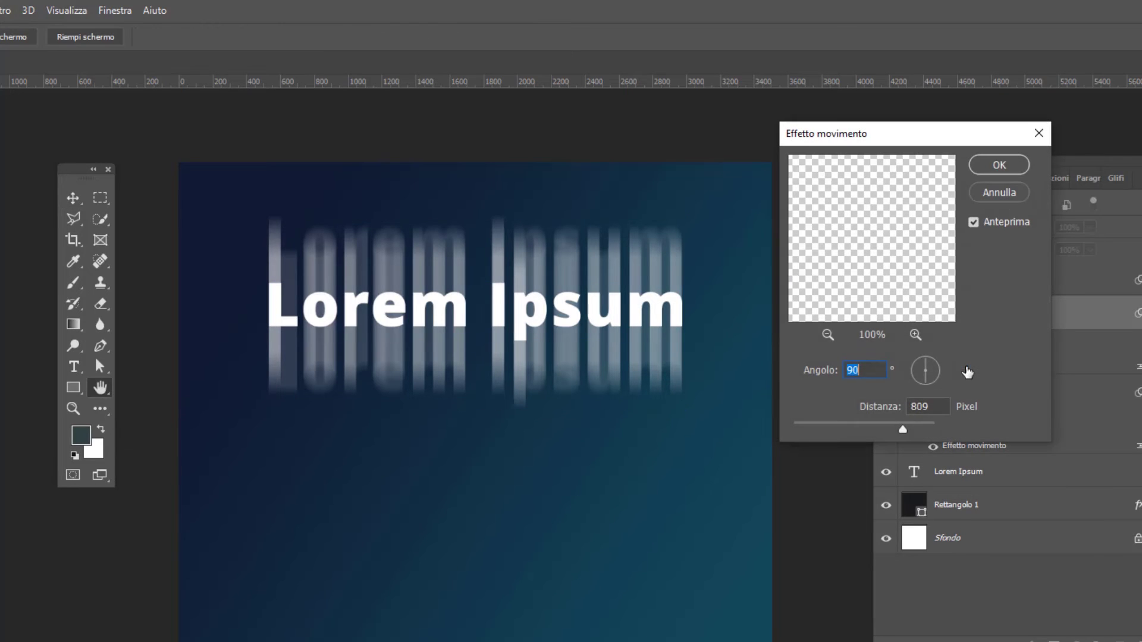
pyautogui.moveTo(877, 140); pyautogui.dragTo(876, 126)
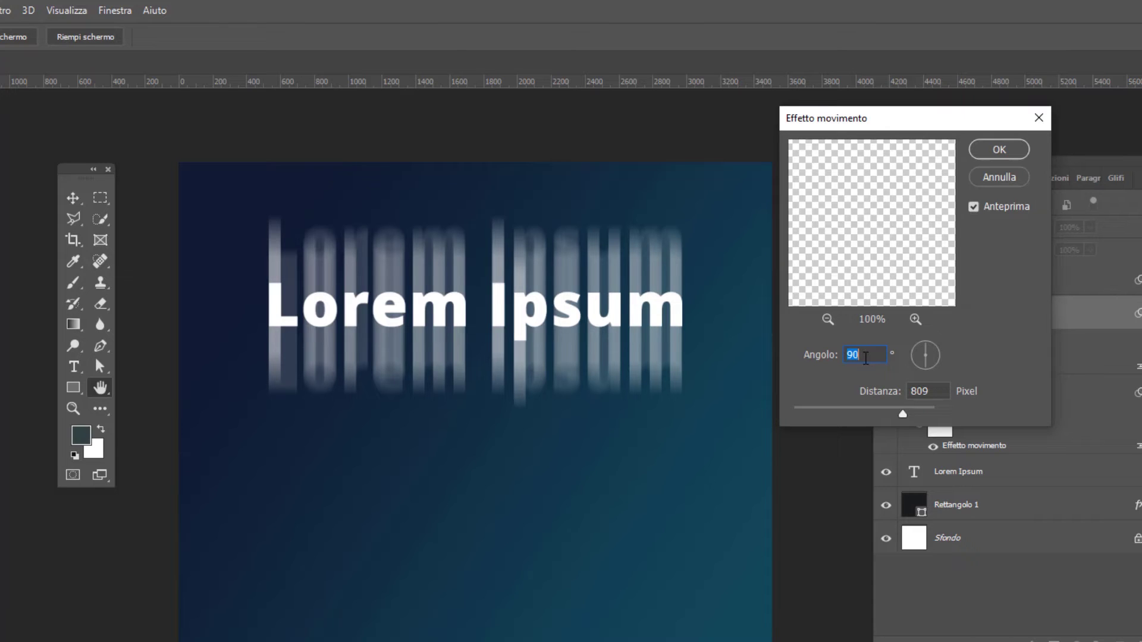
pyautogui.write('0')
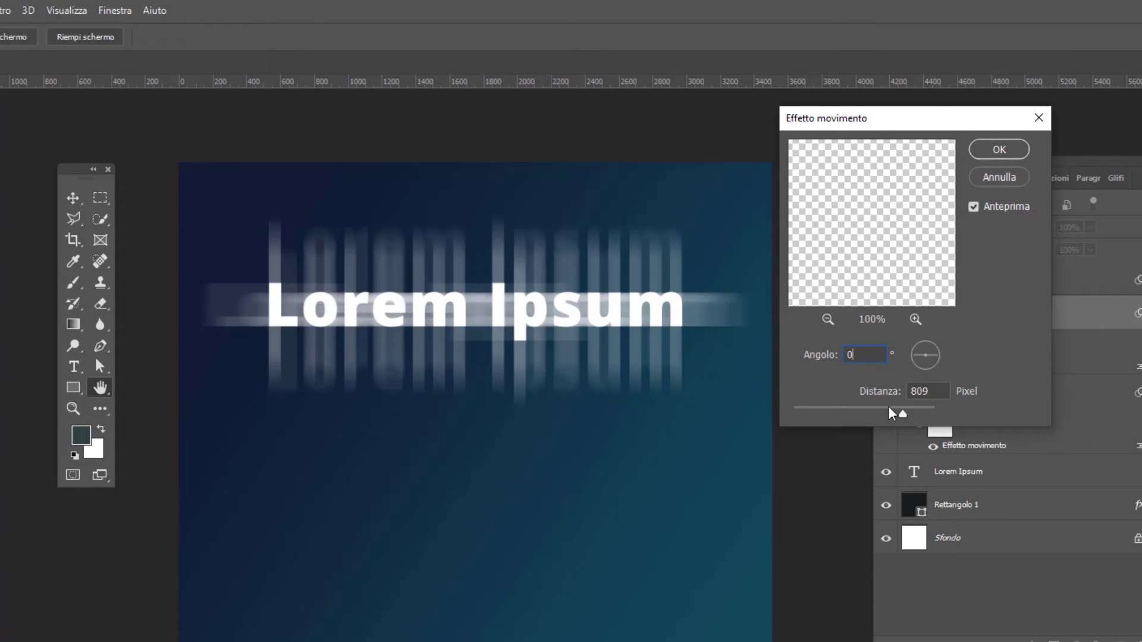
pyautogui.moveTo(902, 415)
pyautogui.mouseDown()
pyautogui.moveTo(883, 416)
pyautogui.moveTo(901, 410)
pyautogui.mouseUp()
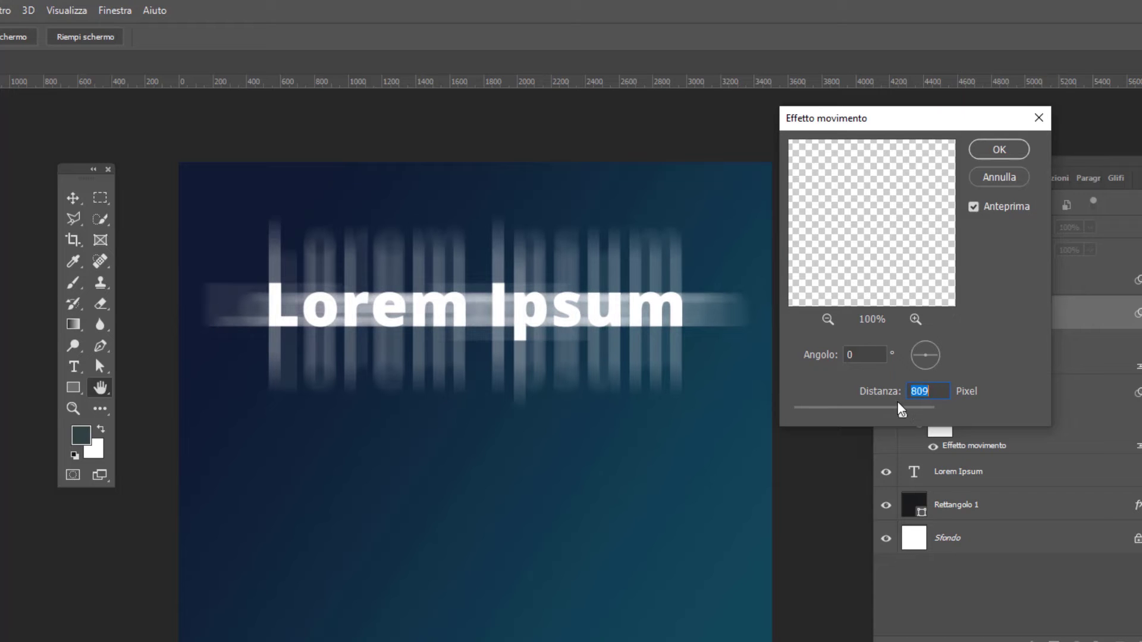
pyautogui.click(999, 150)
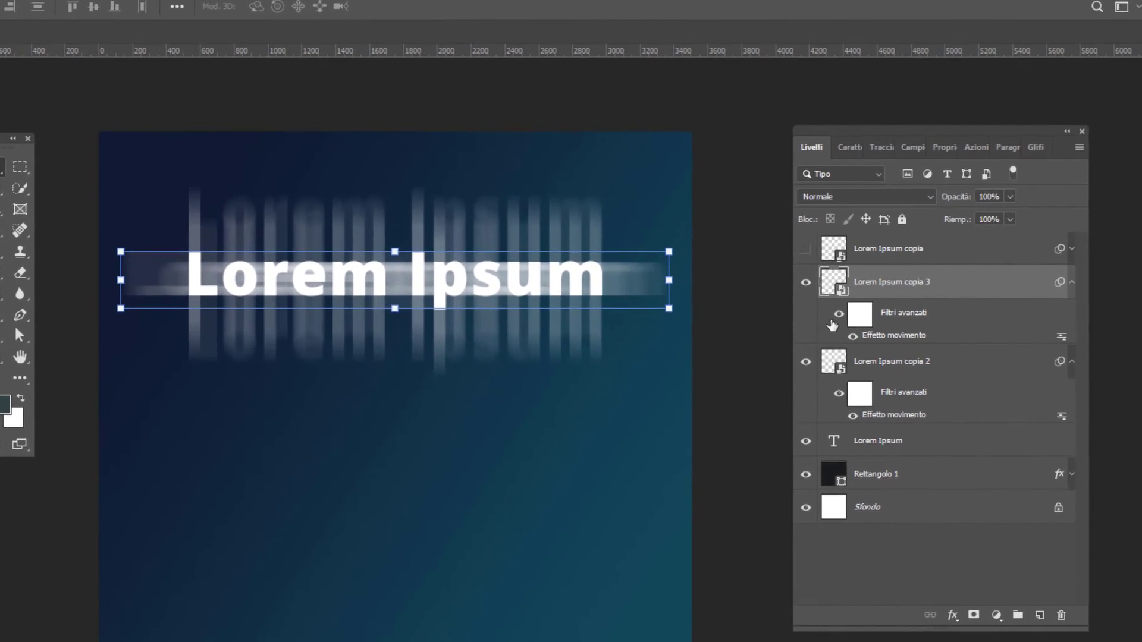
pyautogui.click(805, 362)
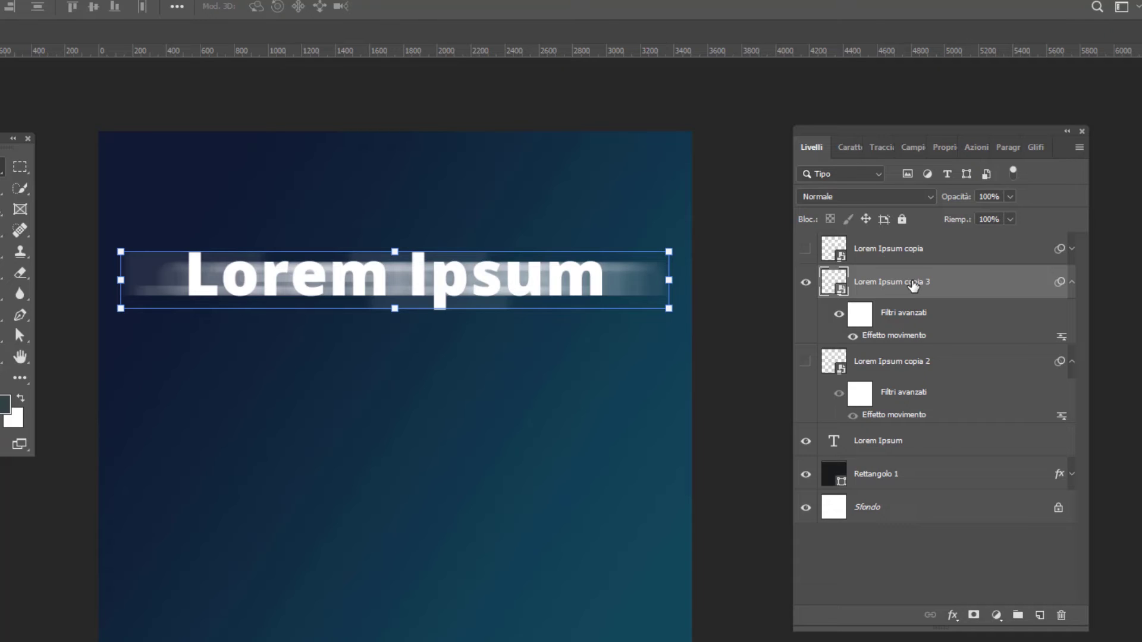
# Set the horizontal blur copy (copia 3) to 49% opacity and copia 2 to 57%
pyautogui.click(1010, 197)
pyautogui.moveTo(1014, 214); pyautogui.dragTo(978, 220)
pyautogui.click(895, 371)
pyautogui.click(1010, 197)
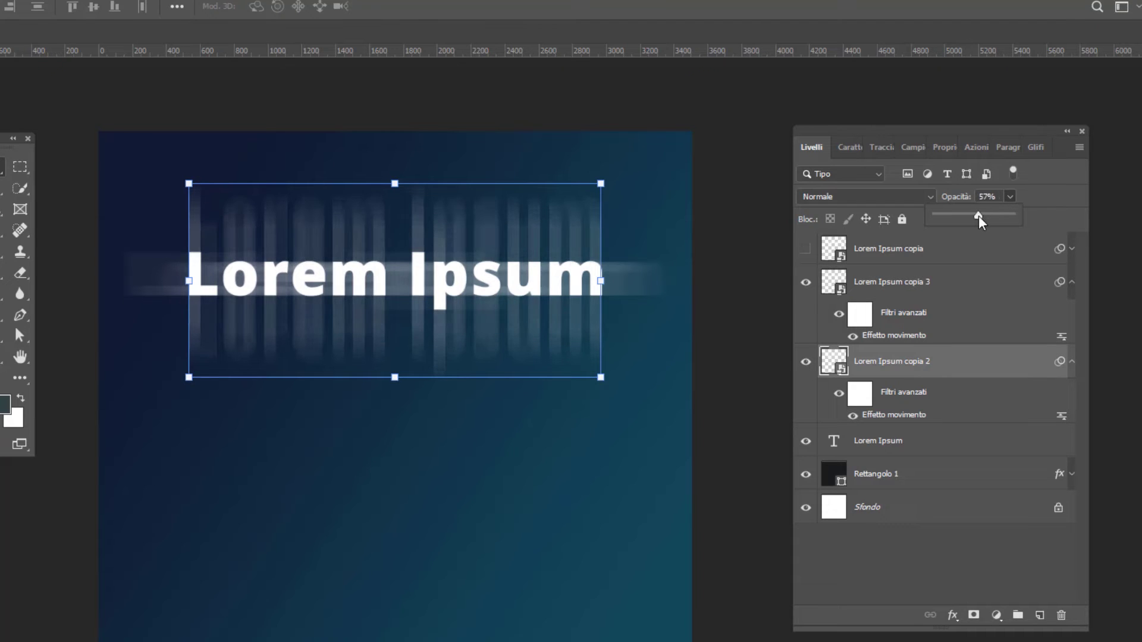
pyautogui.click(892, 283)
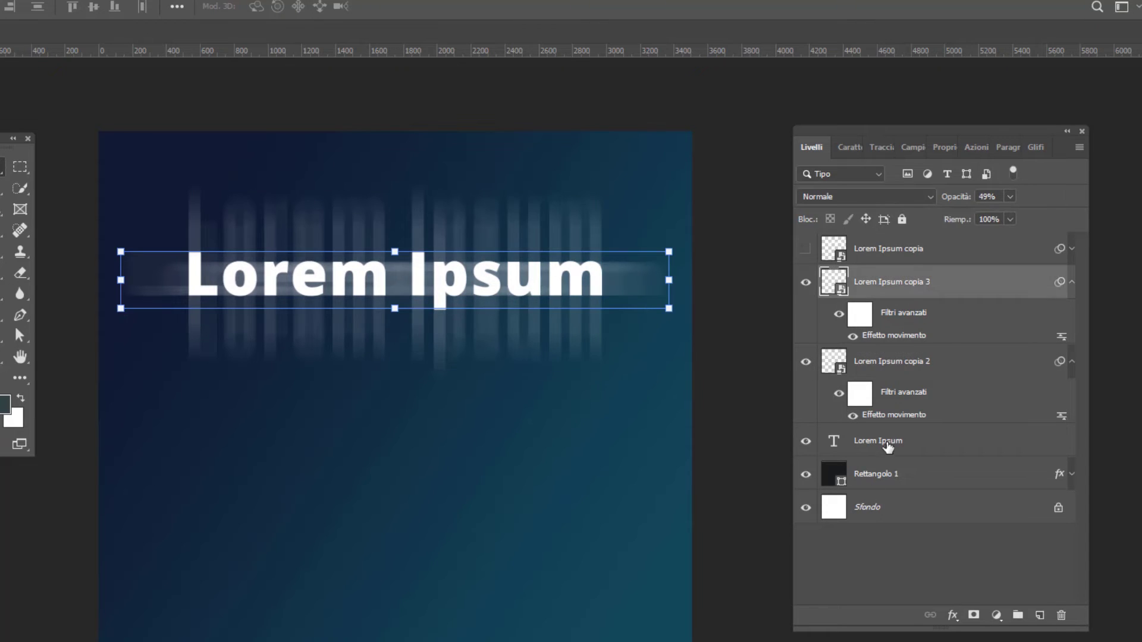
# Move the sharp Lorem Ipsum layer above both motion-blurred copies
pyautogui.click(883, 441)
pyautogui.moveTo(876, 443); pyautogui.dragTo(922, 273)
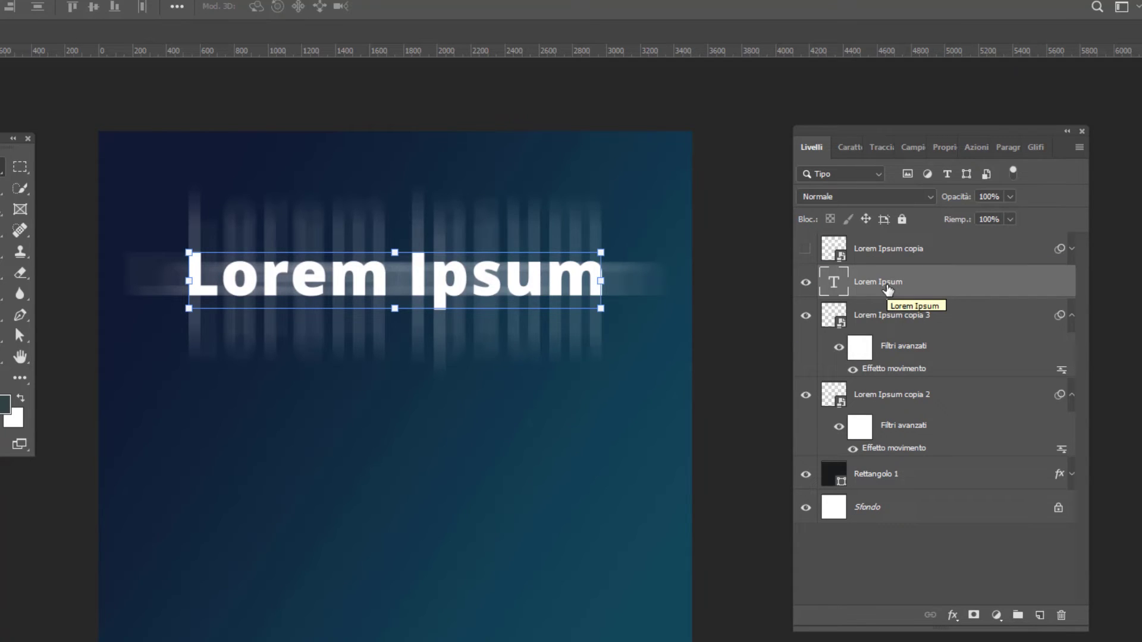
pyautogui.click(953, 616)
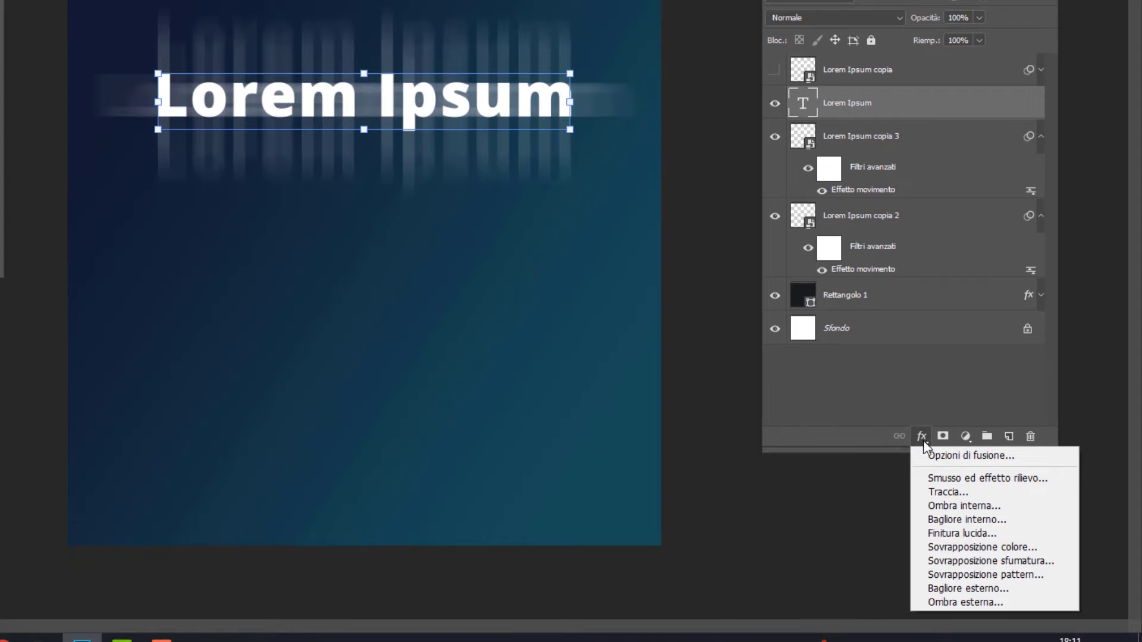
# In Opzioni di fusione, set the Lorem Ipsum text's Opacità riempimento to 0%
pyautogui.click(928, 456)
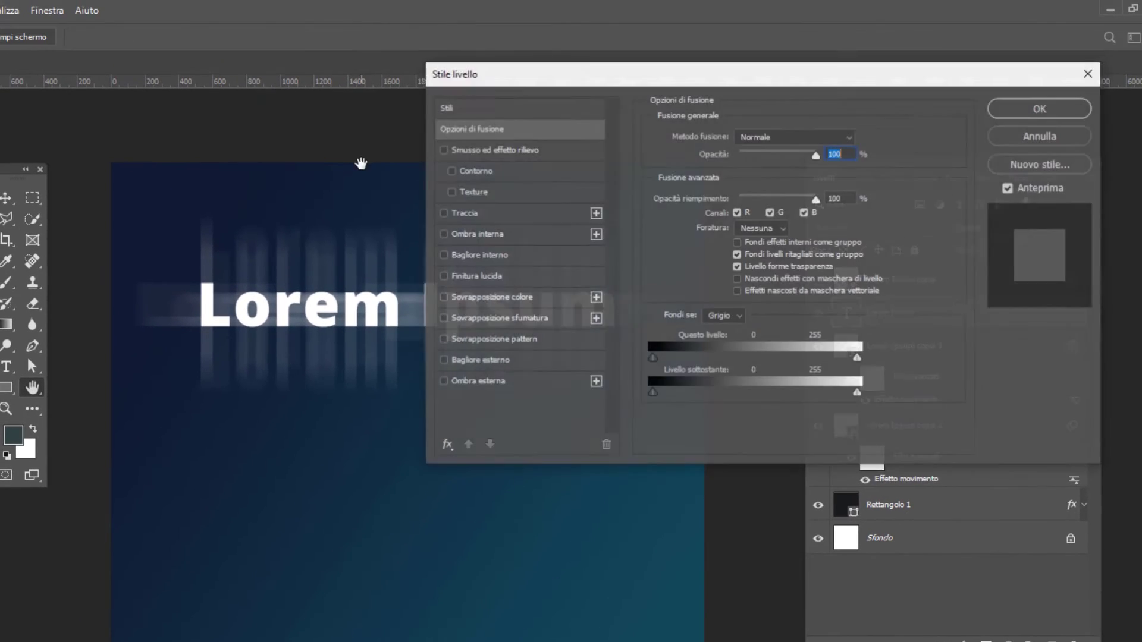
pyautogui.moveTo(482, 113)
pyautogui.mouseDown()
pyautogui.moveTo(698, 116)
pyautogui.moveTo(246, 418)
pyautogui.mouseUp()
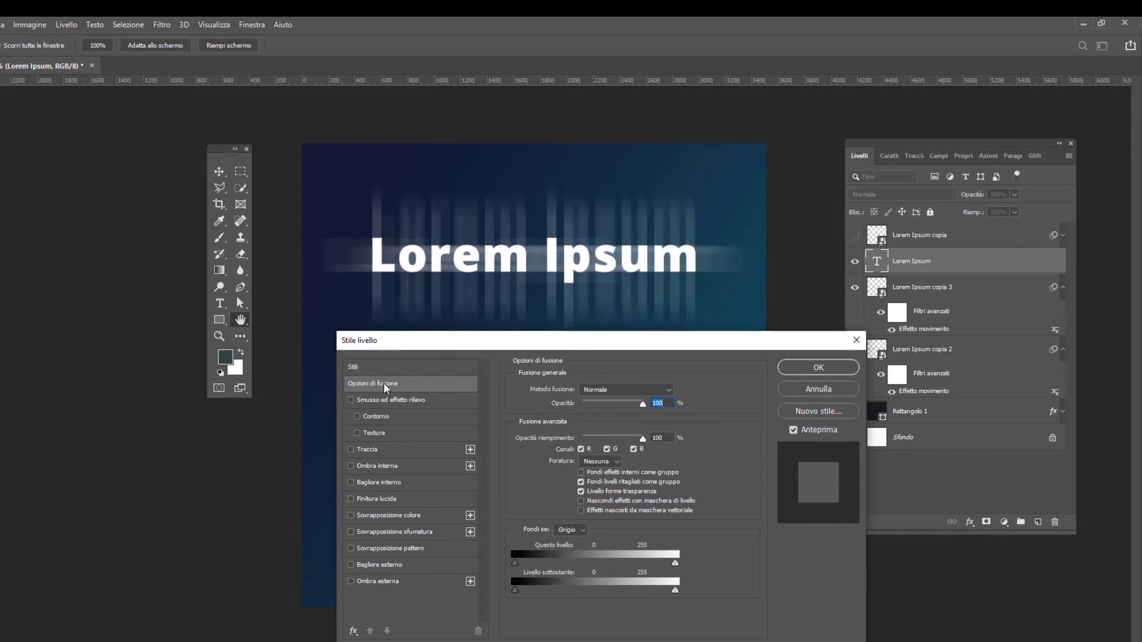
pyautogui.click(383, 383)
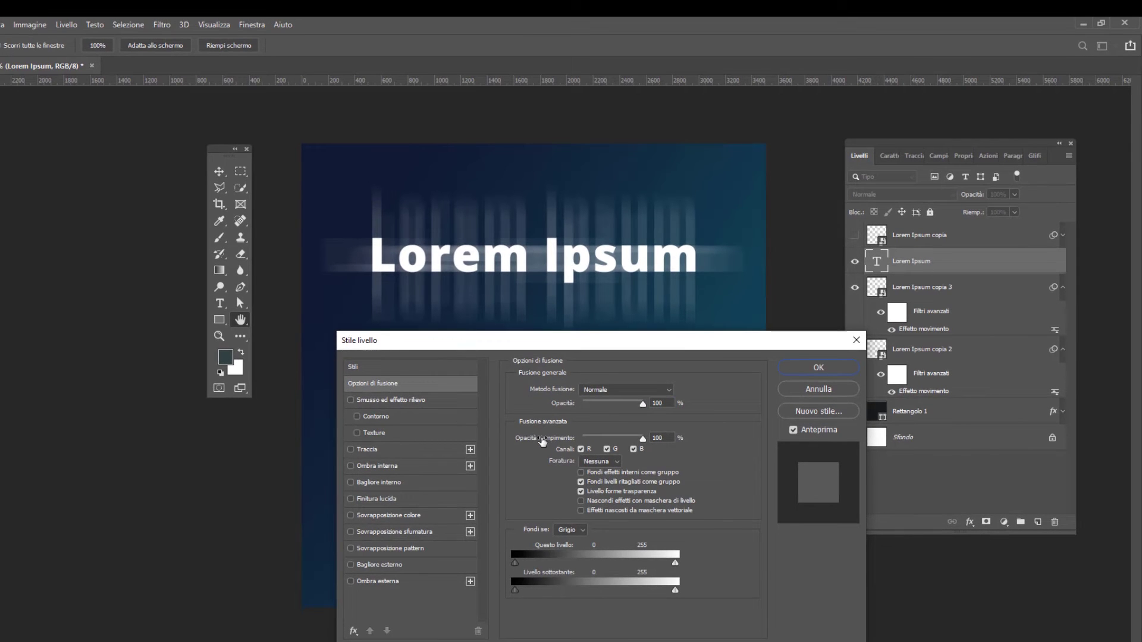
pyautogui.moveTo(644, 437); pyautogui.dragTo(527, 437)
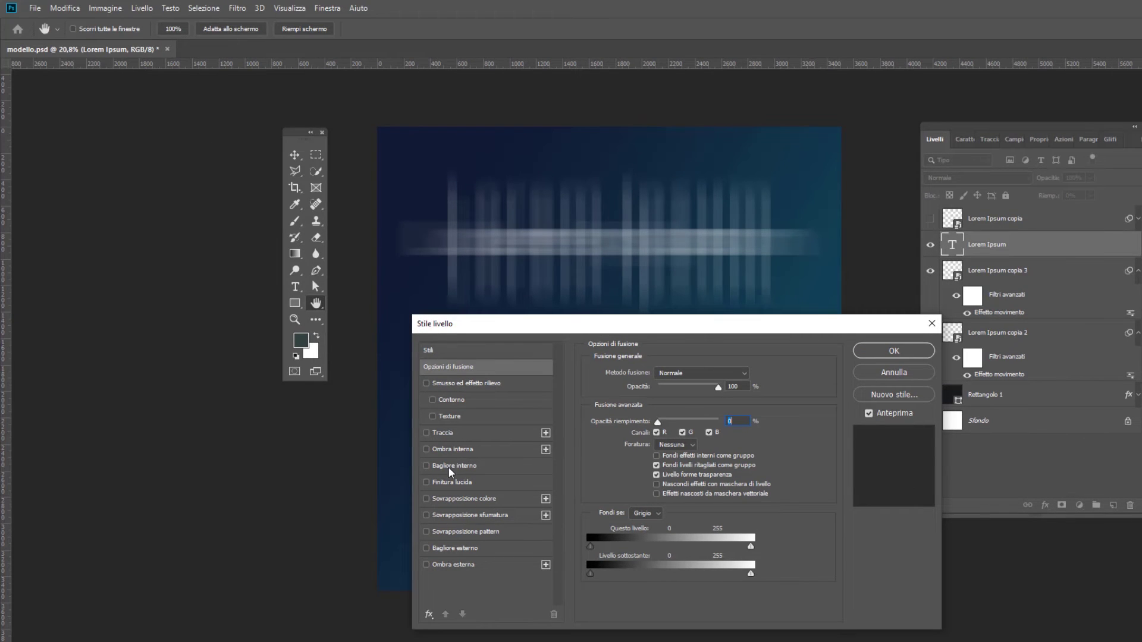
# Add an 18 px solid yellow Traccia outline to the text and enable Ombra esterna
pyautogui.click(439, 433)
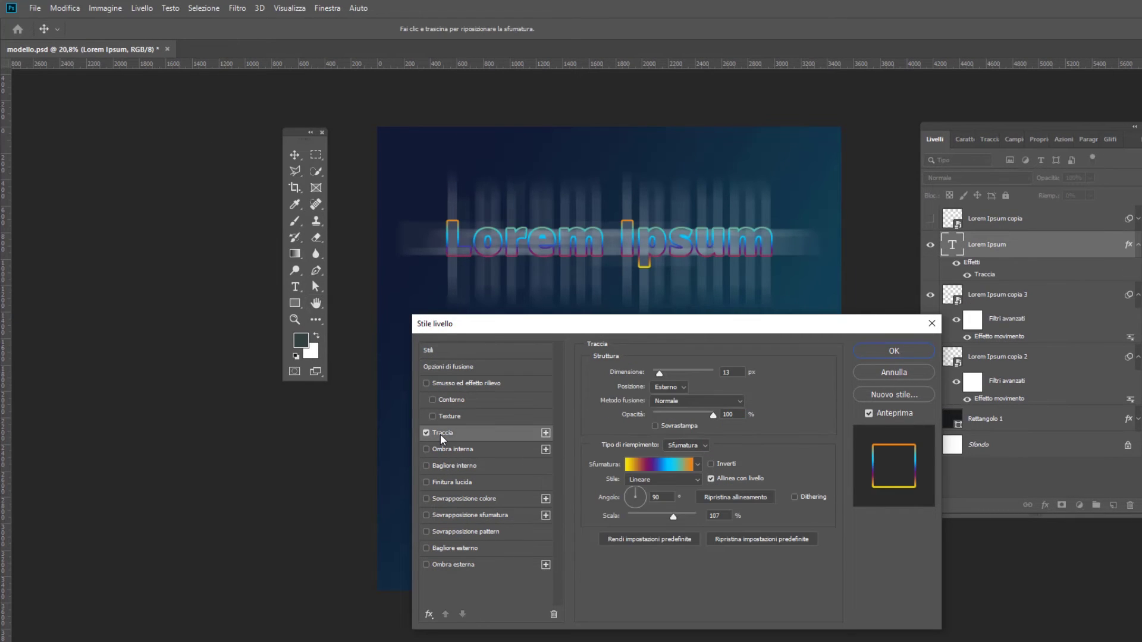
pyautogui.moveTo(662, 376); pyautogui.dragTo(664, 376)
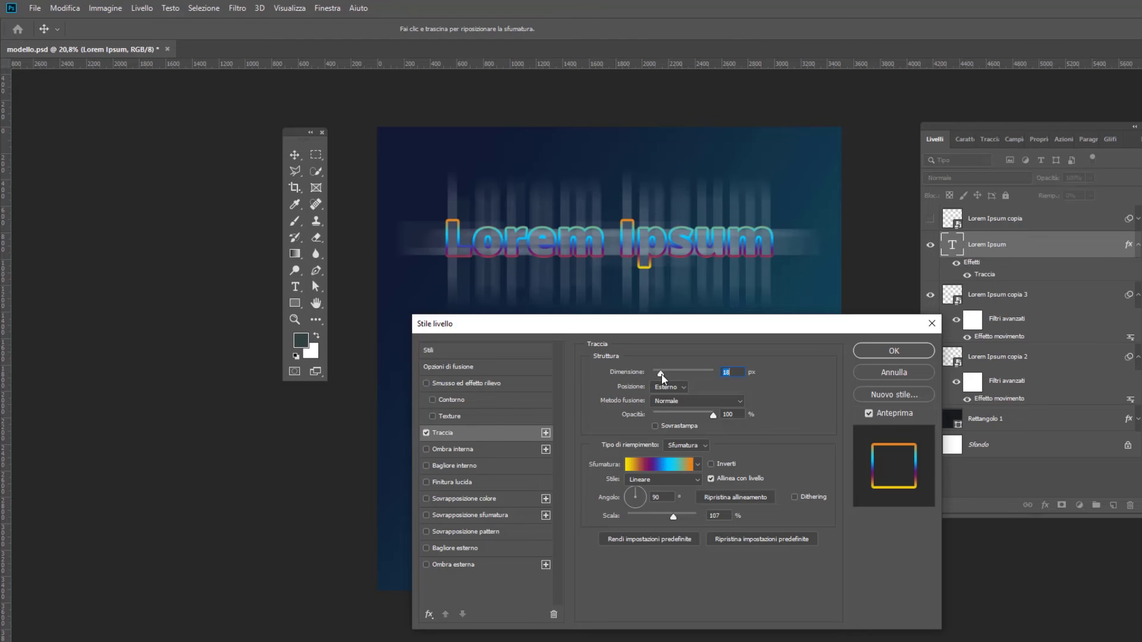
pyautogui.click(659, 463)
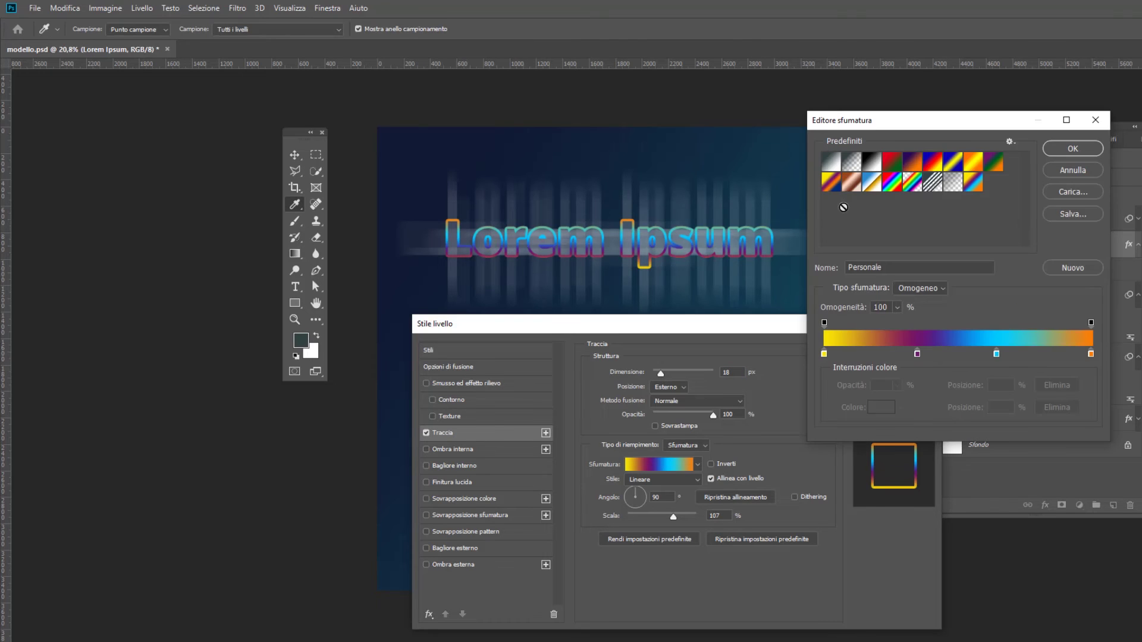
pyautogui.click(1077, 169)
pyautogui.click(684, 445)
pyautogui.click(695, 456)
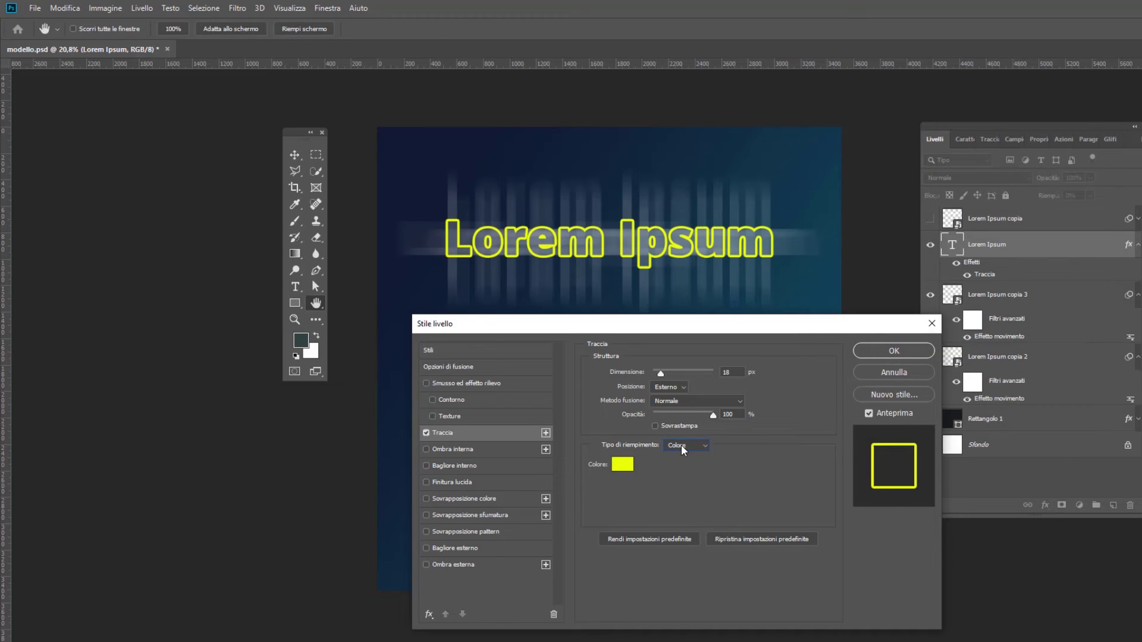
pyautogui.click(453, 564)
pyautogui.moveTo(668, 325); pyautogui.dragTo(688, 298)
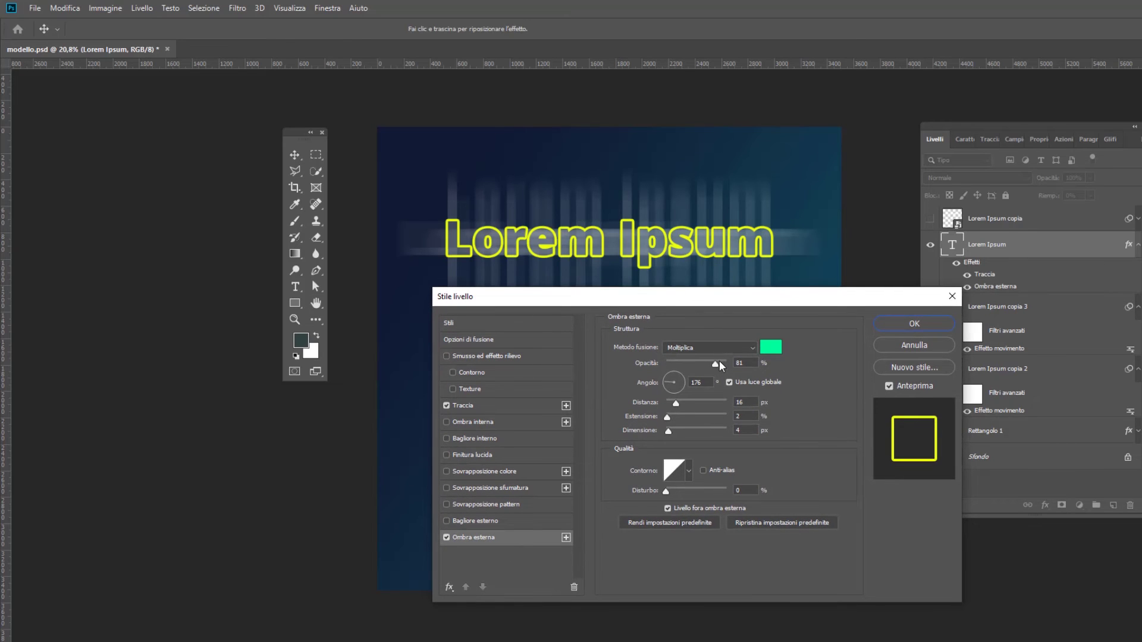
# Tweak the drop shadow, add a solid f99200 Bagliore esterno (spread 53, size 38), and apply the style
pyautogui.moveTo(668, 430); pyautogui.dragTo(681, 428)
pyautogui.click(487, 521)
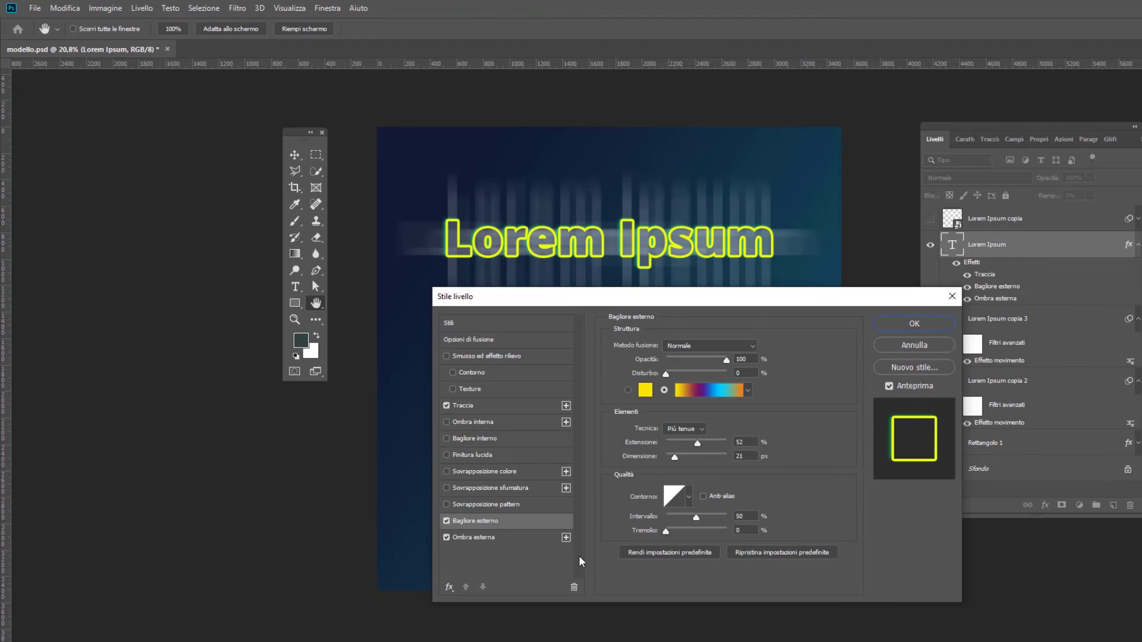
pyautogui.click(628, 390)
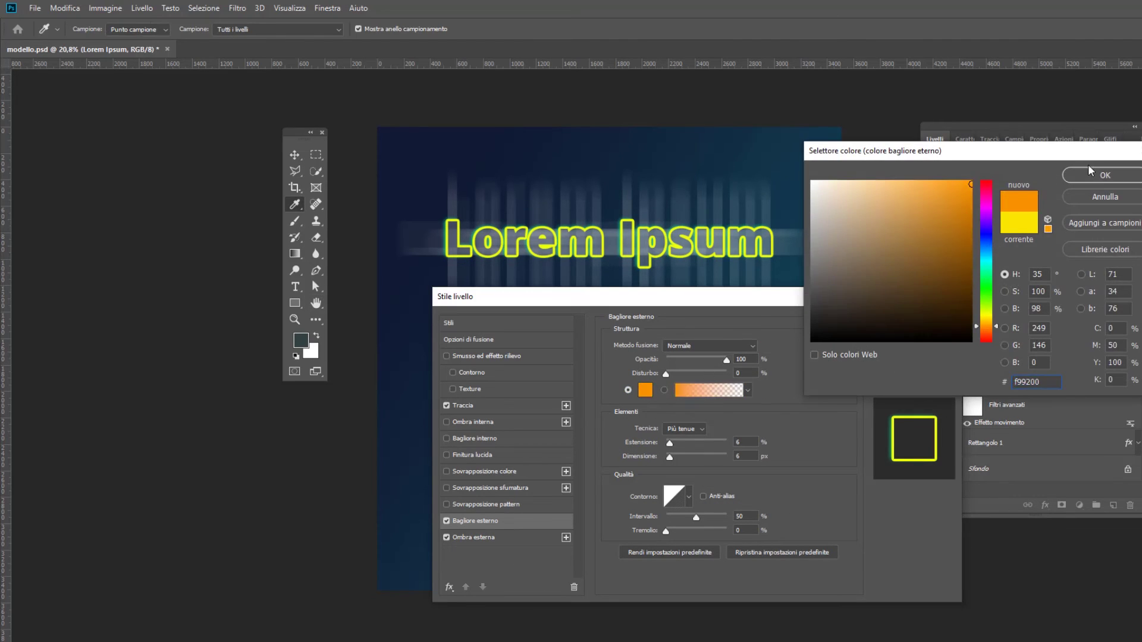
pyautogui.click(1090, 173)
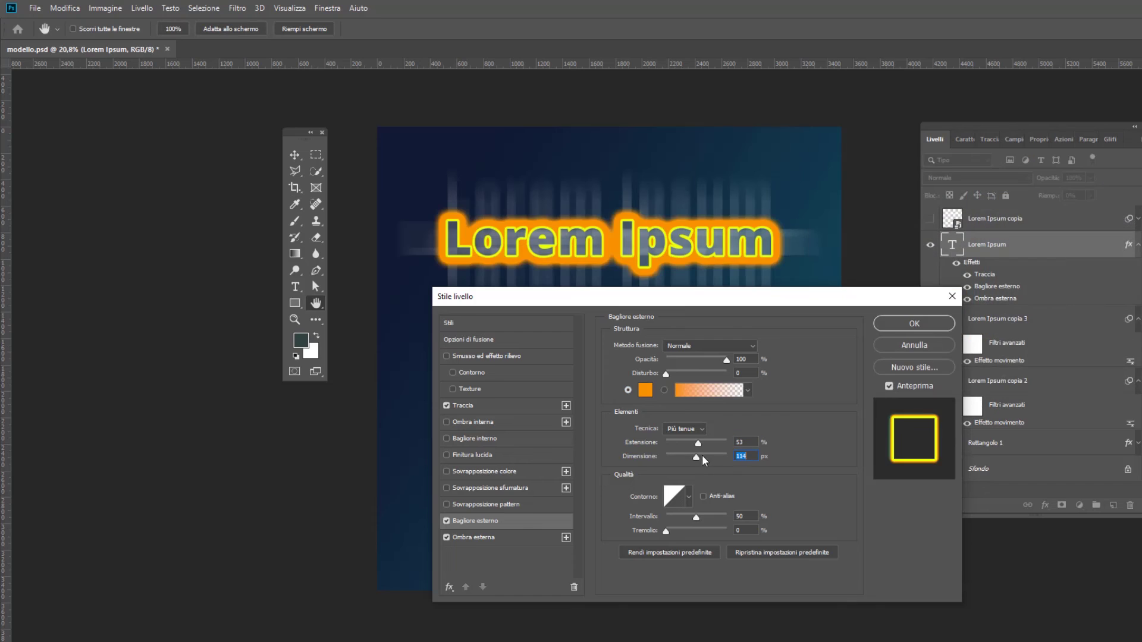
pyautogui.click(905, 327)
pyautogui.press('v')
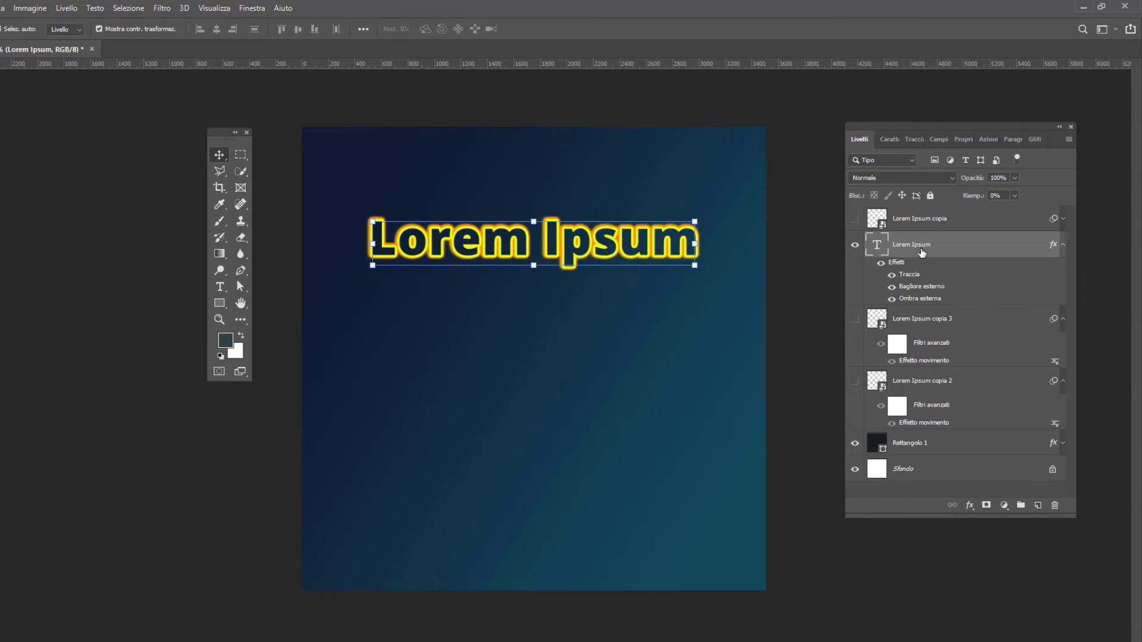
# Duplicate the text layer twice with Ctrl+J, then convert copia 5 and copia 4 to smart objects
pyautogui.hotkey('ctrl', 'j')
pyautogui.hotkey('ctrl', 'j')
pyautogui.rightClick(922, 252)
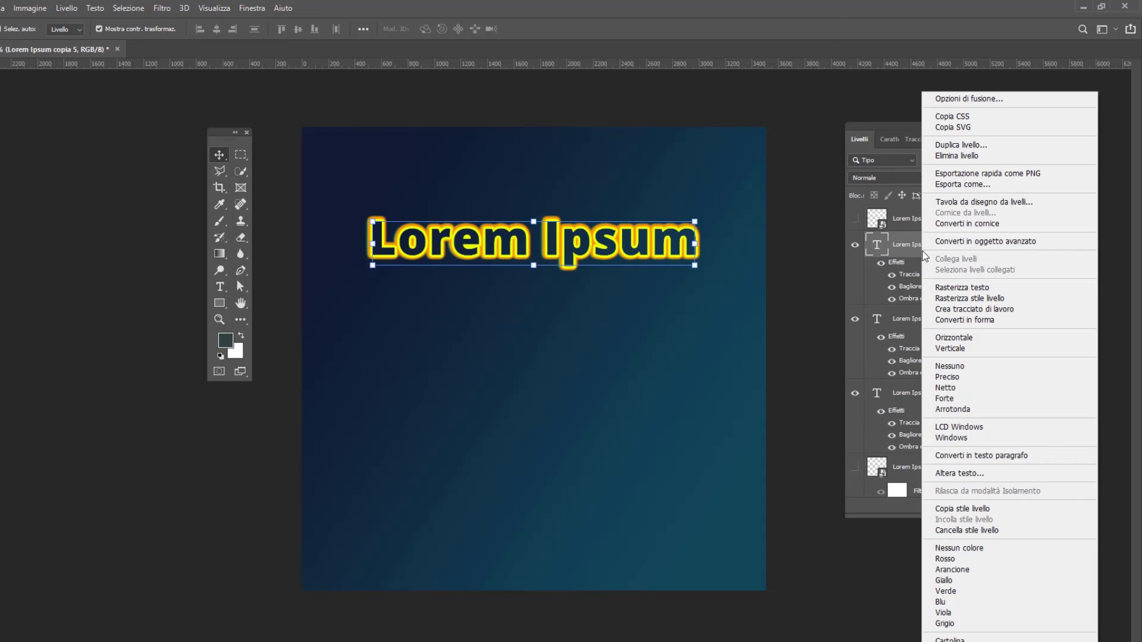
pyautogui.click(973, 251)
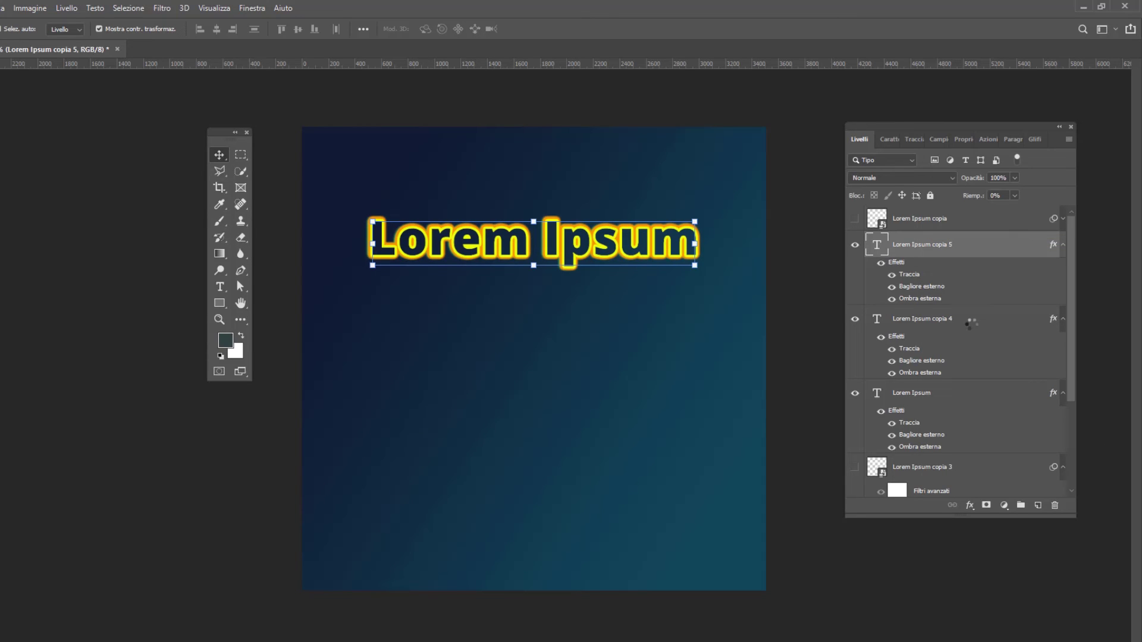
pyautogui.rightClick(938, 270)
pyautogui.click(987, 242)
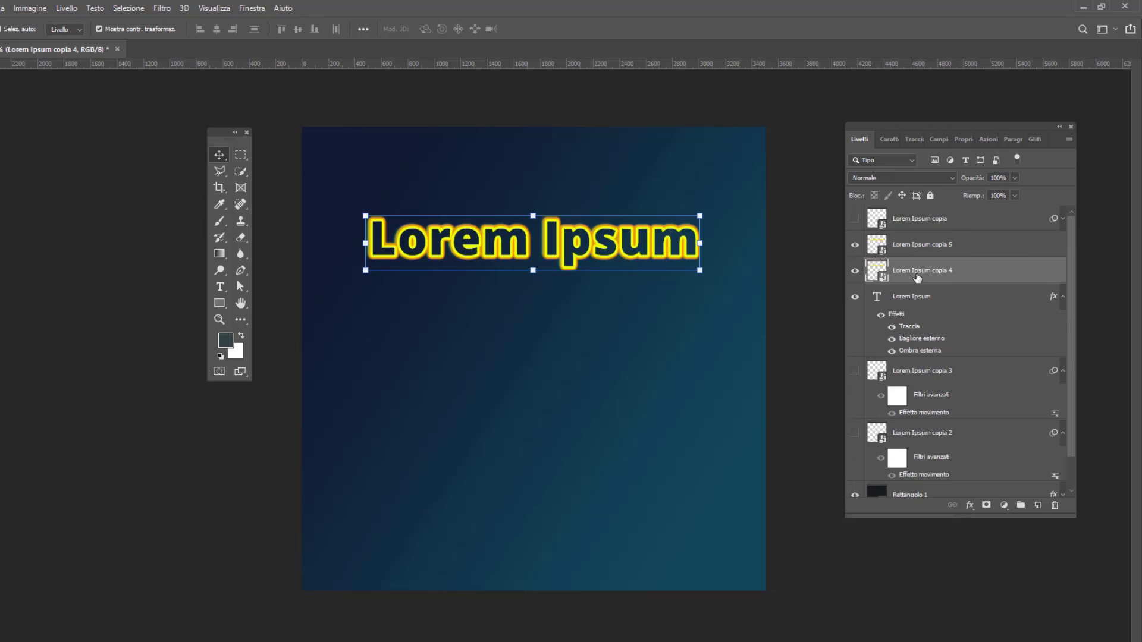
pyautogui.click(161, 8)
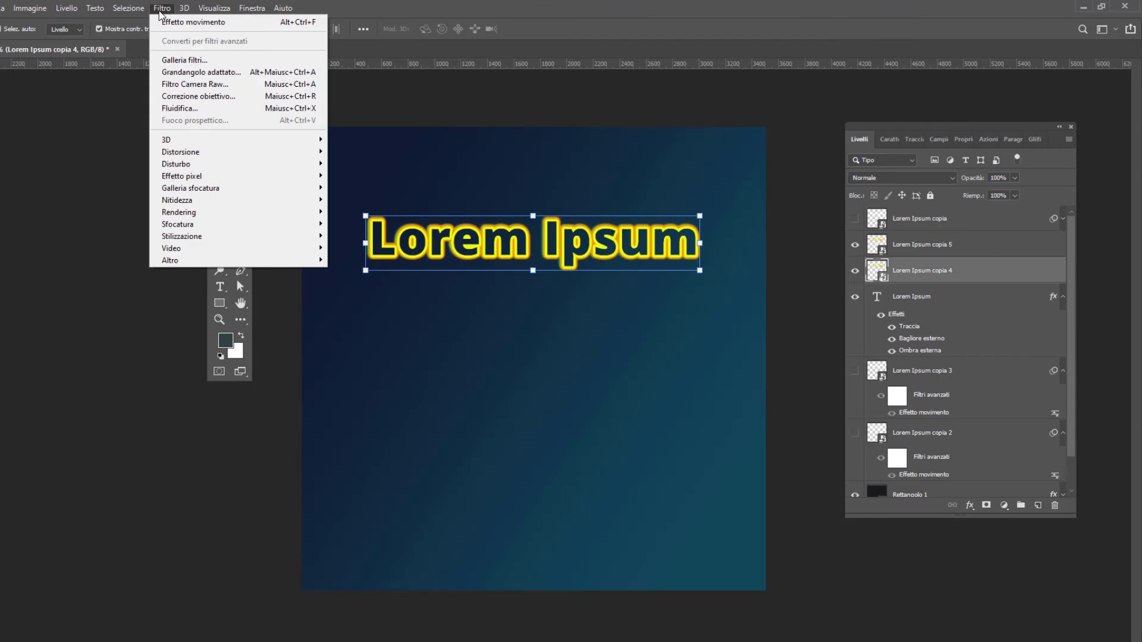
pyautogui.moveTo(179, 223)
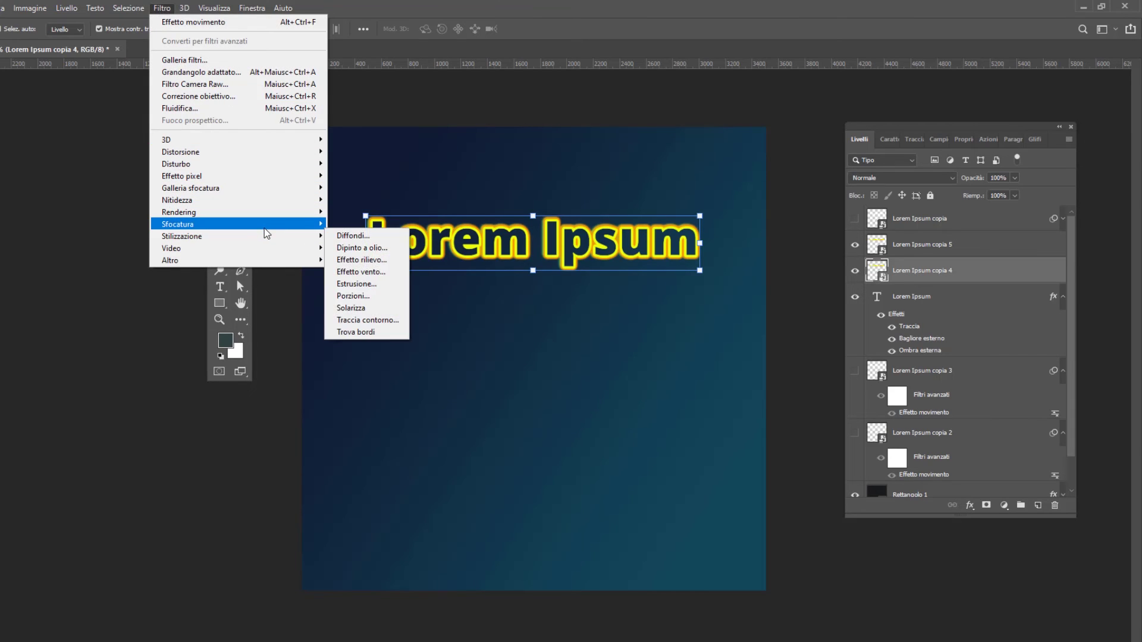
# Apply a 0°, 809-pixel Effetto movimento blur to Lorem Ipsum copia 4
pyautogui.click(388, 237)
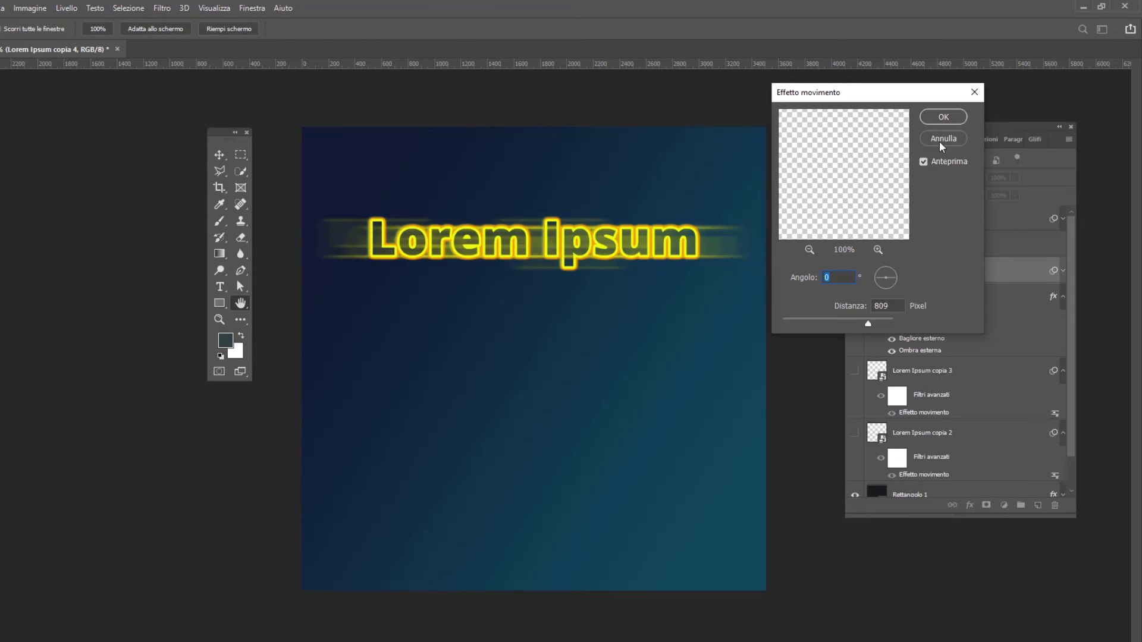
pyautogui.click(935, 117)
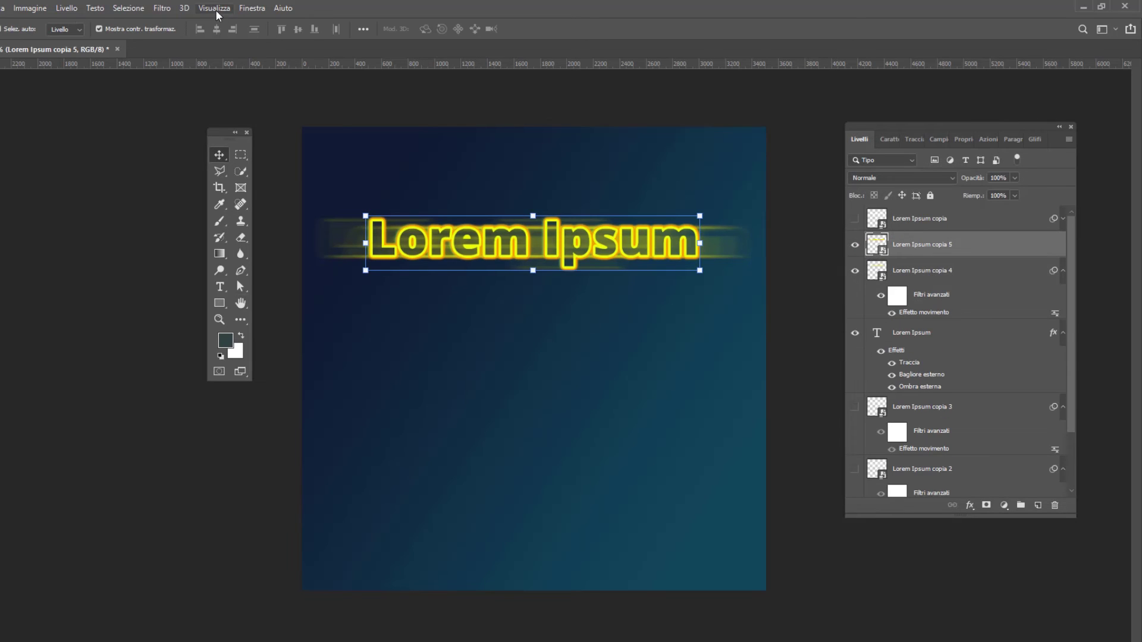
pyautogui.click(162, 8)
pyautogui.moveTo(237, 223)
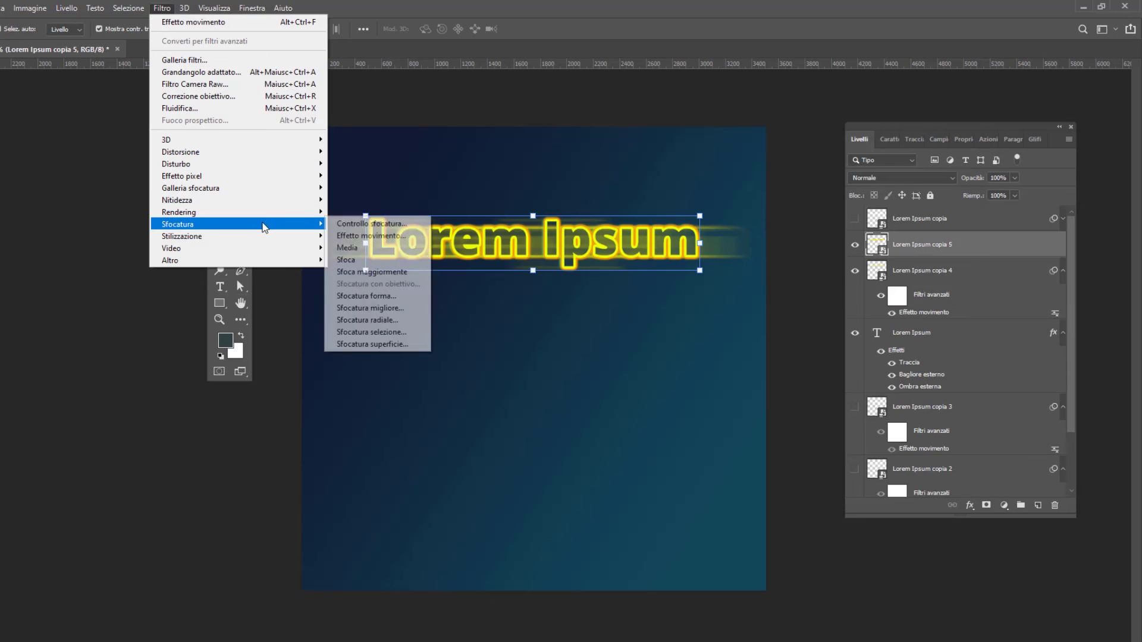
# Give copia 5 a -54°, 809 px motion blur and move the sharp Lorem Ipsum layer above both copies
pyautogui.click(390, 237)
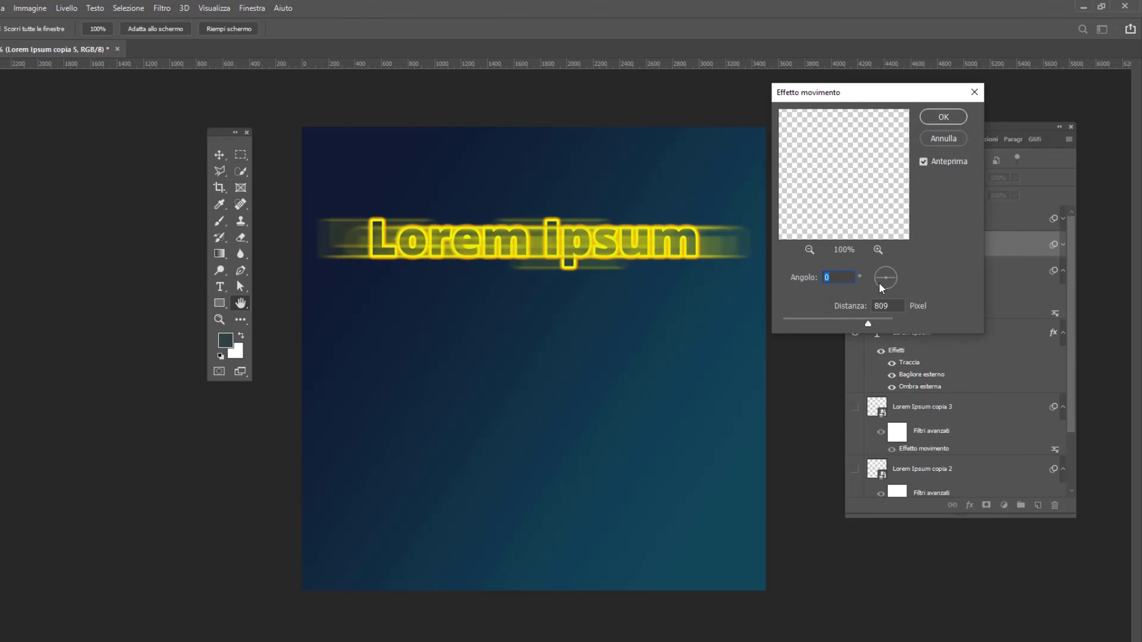
pyautogui.moveTo(881, 286); pyautogui.dragTo(892, 287)
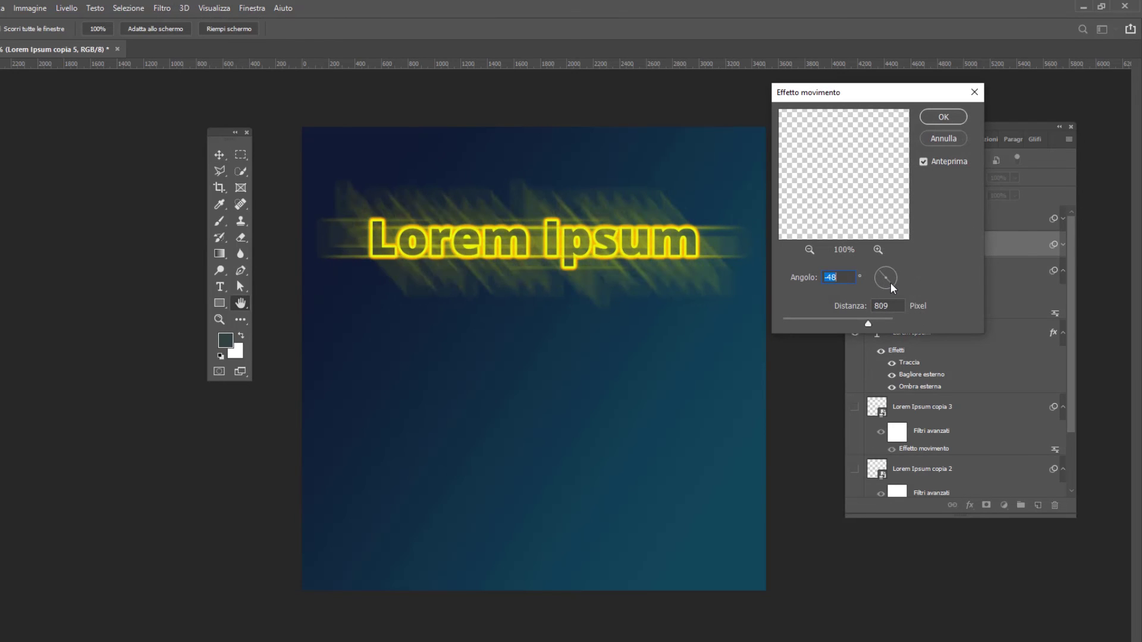
pyautogui.moveTo(890, 283); pyautogui.dragTo(890, 284)
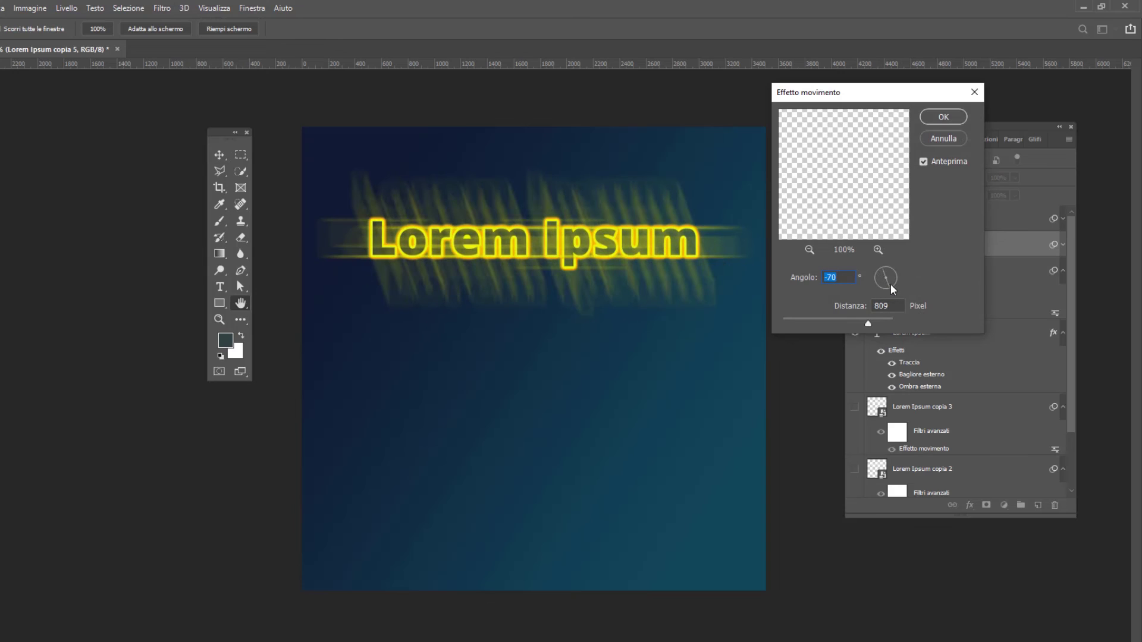
pyautogui.click(891, 284)
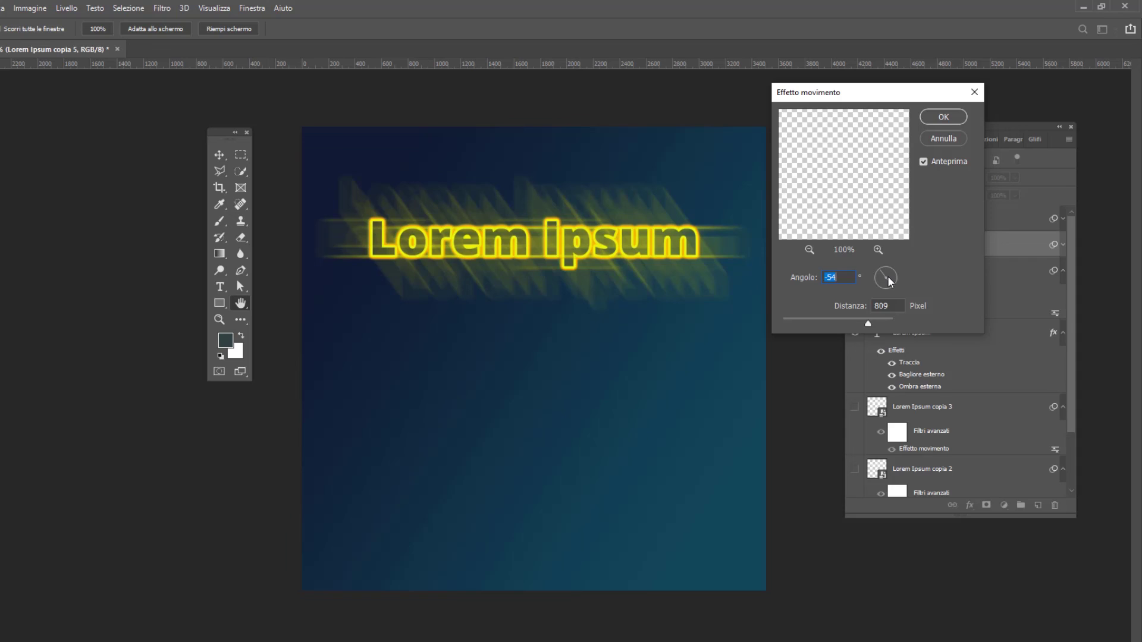
pyautogui.click(943, 116)
pyautogui.click(912, 370)
pyautogui.moveTo(912, 370); pyautogui.dragTo(961, 232)
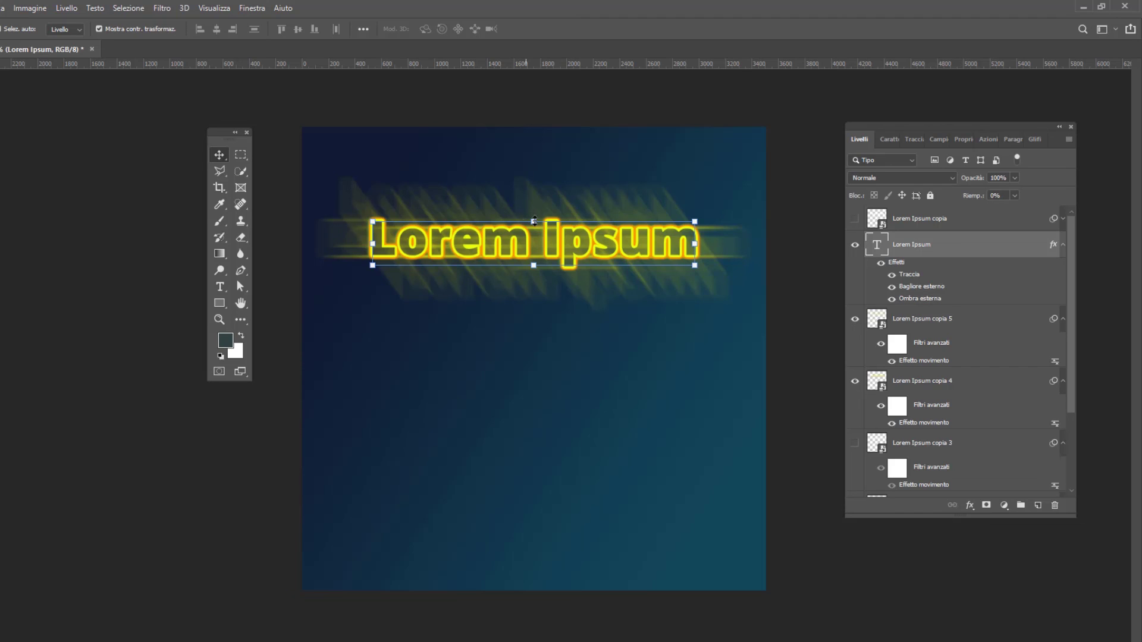
pyautogui.click(935, 329)
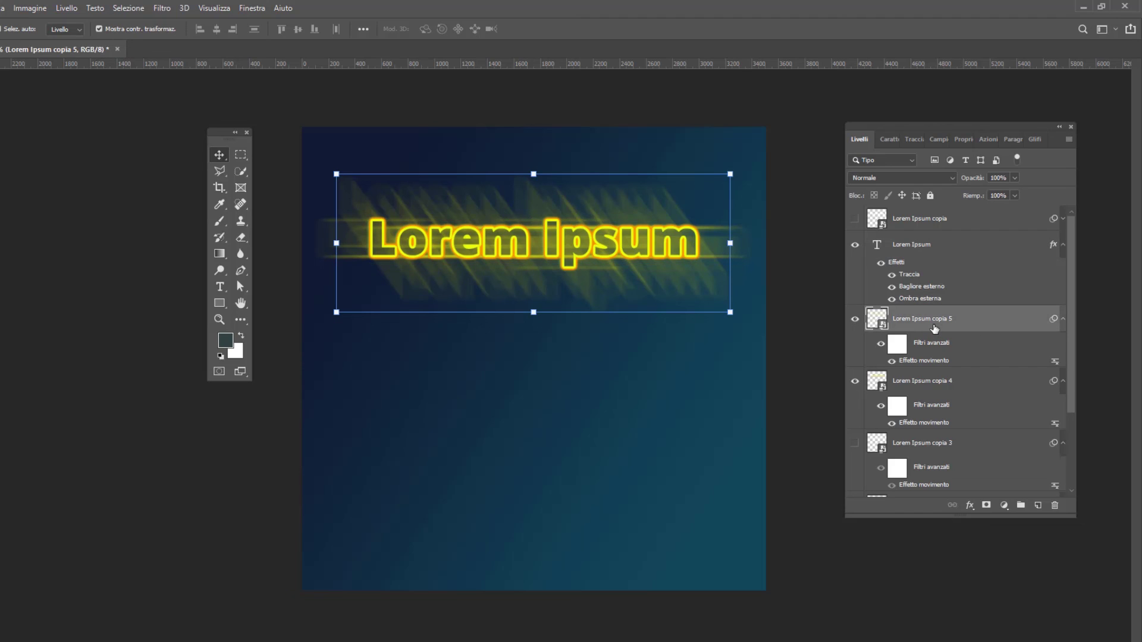